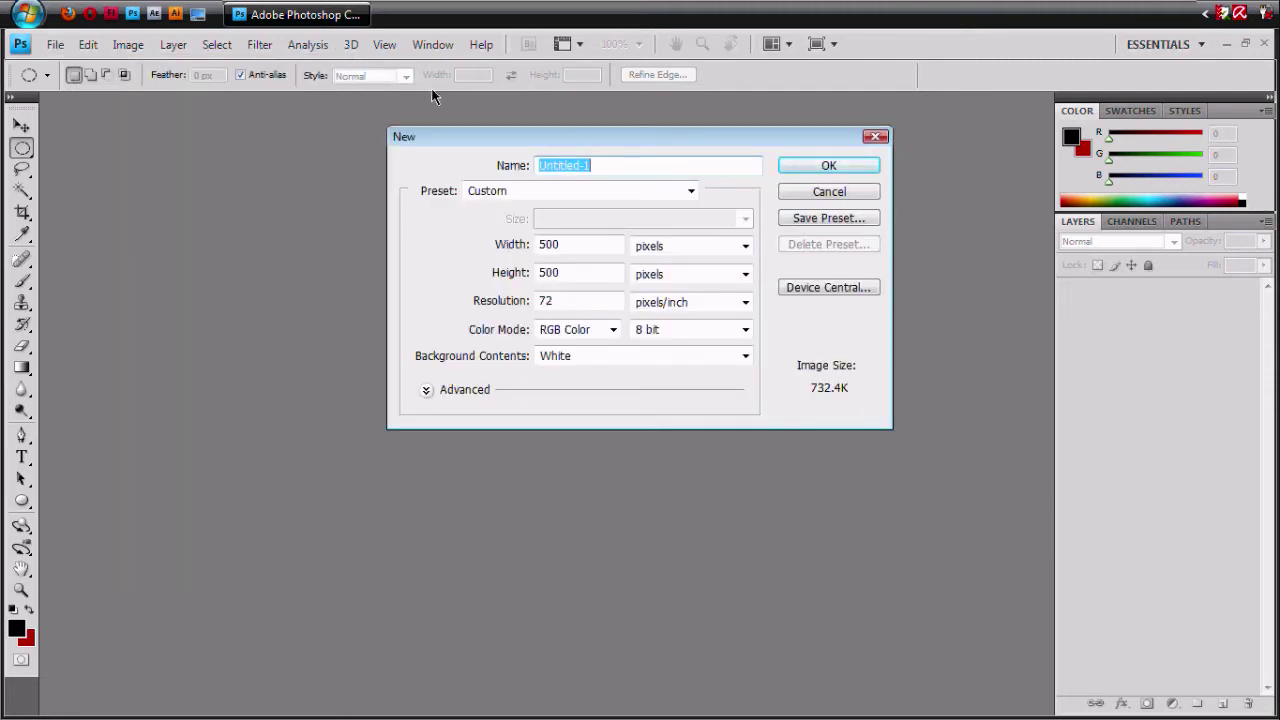
- Create a 500 × 500 pixel document named "ohhpuhiu" and convert its Background into a layer named "bg"
{"action": "type", "text": "ohhpuhiu"}
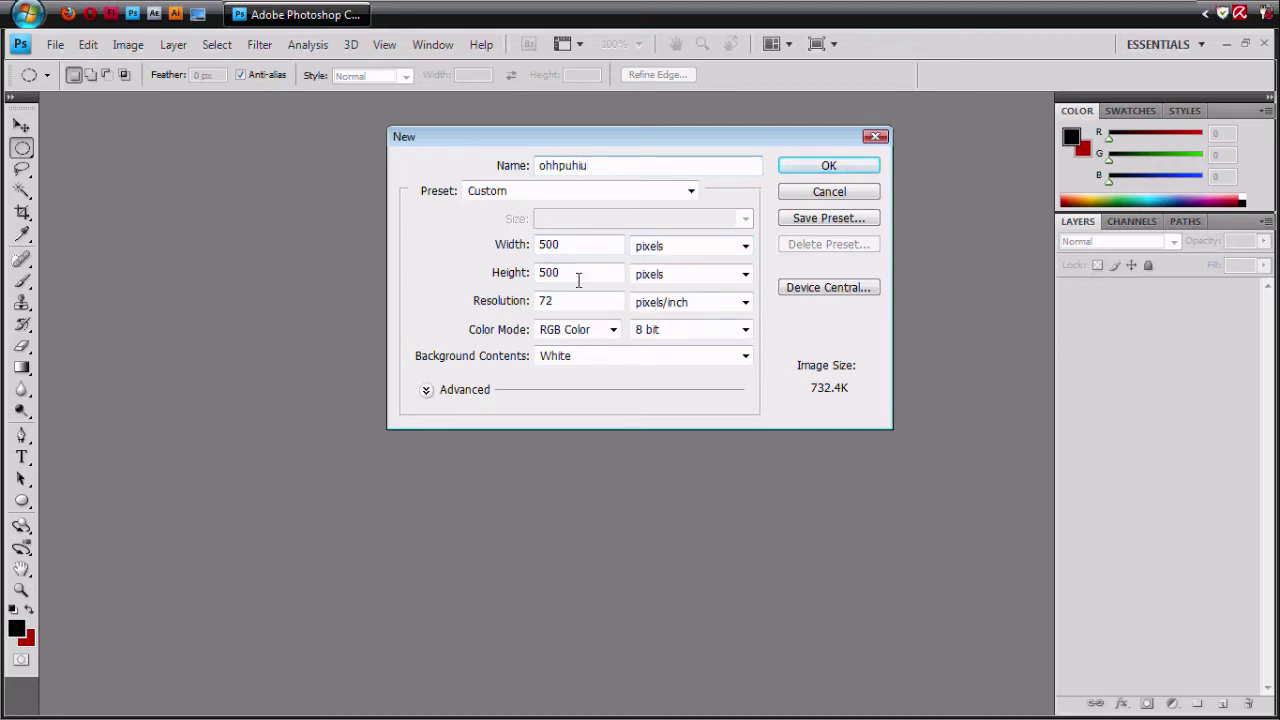
{"action": "left_click", "coordinate": [794, 165]}
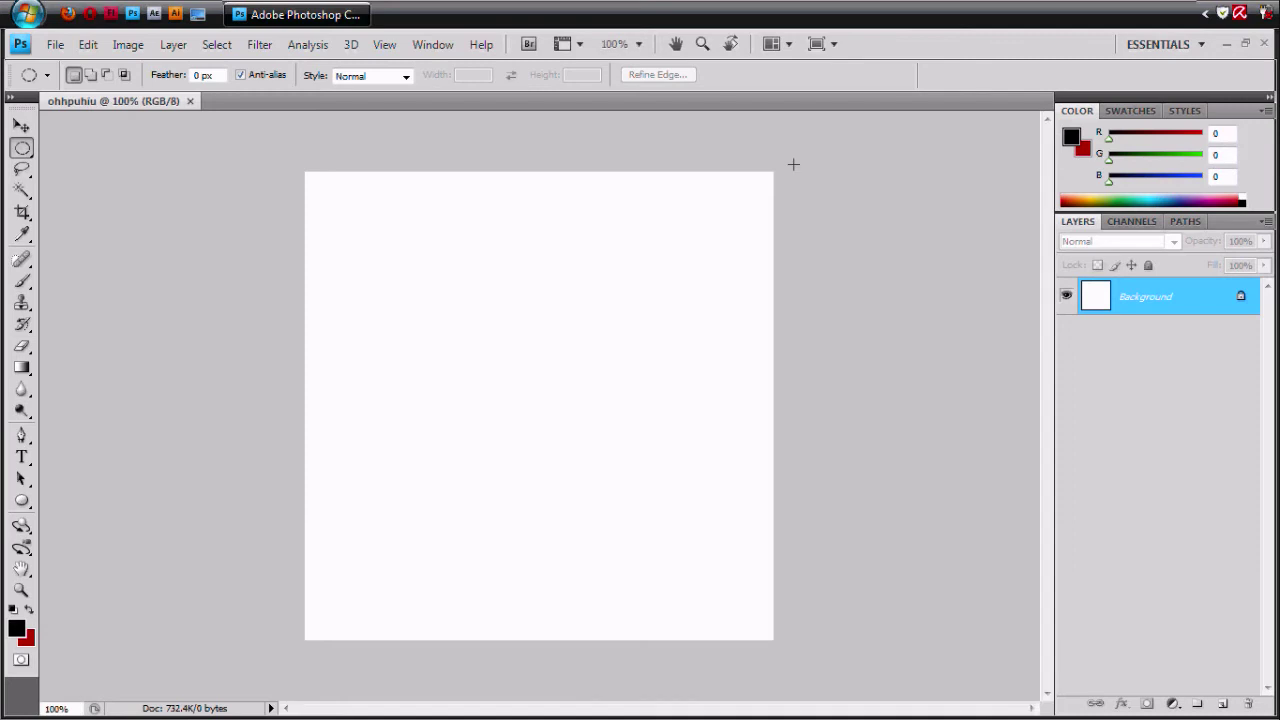
{"action": "double_click", "coordinate": [1193, 304]}
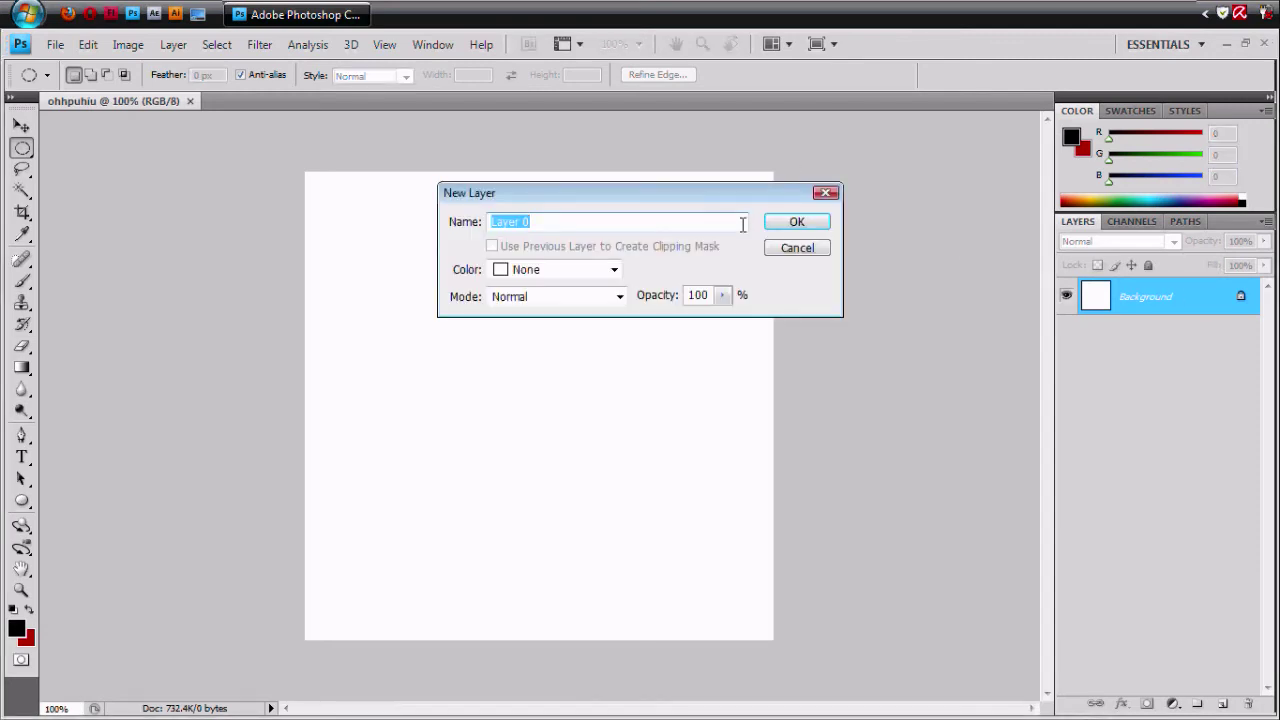
{"action": "type", "text": "bg"}
{"action": "key", "text": "Return"}
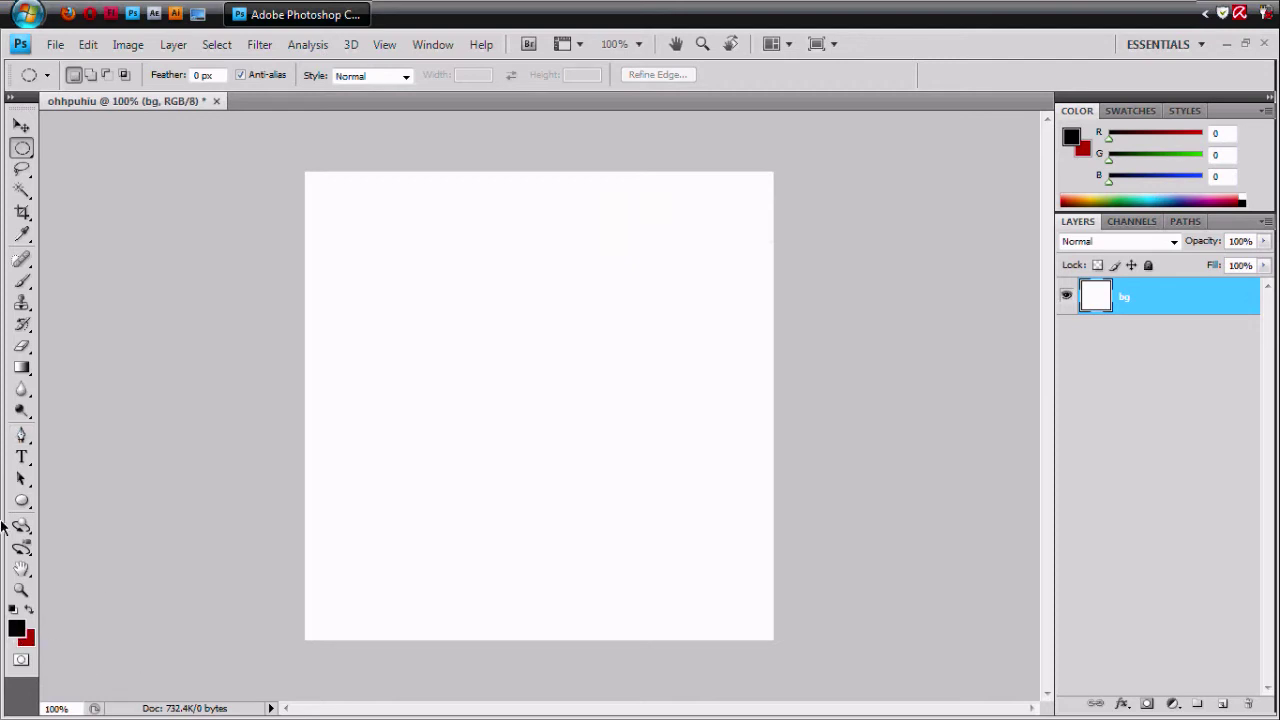
- Fill the whole bg layer with black using the Paint Bucket Tool
{"action": "left_click", "coordinate": [24, 372]}
{"action": "right_click", "coordinate": [25, 376]}
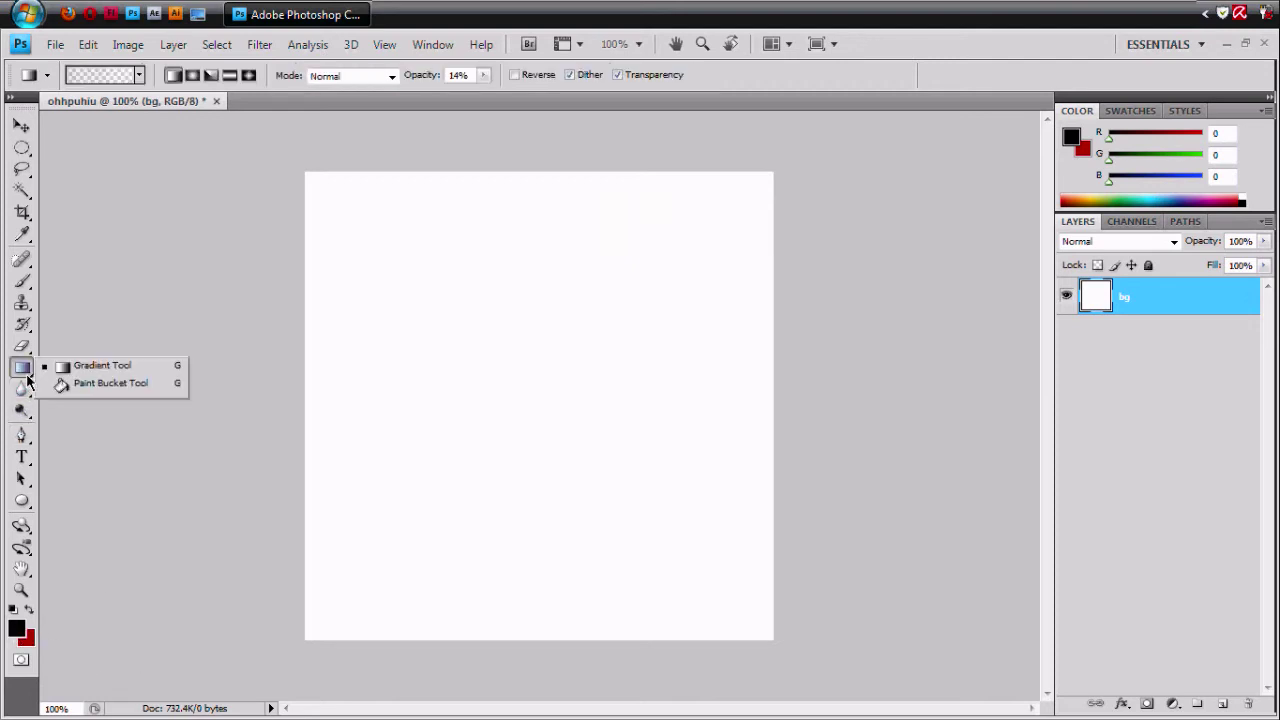
{"action": "left_click", "coordinate": [63, 387]}
{"action": "left_click", "coordinate": [365, 392]}
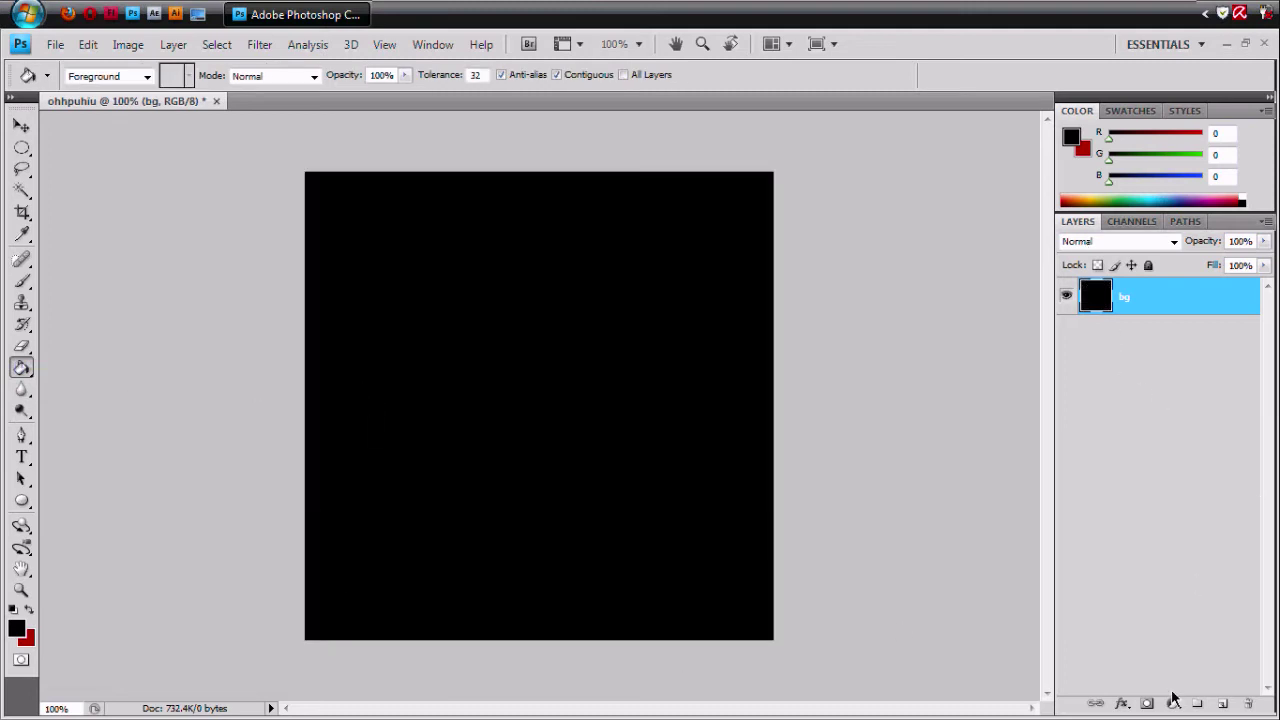
- Add a new layer above bg and name it "body"
{"action": "left_click", "coordinate": [1224, 704]}
{"action": "double_click", "coordinate": [1150, 297]}
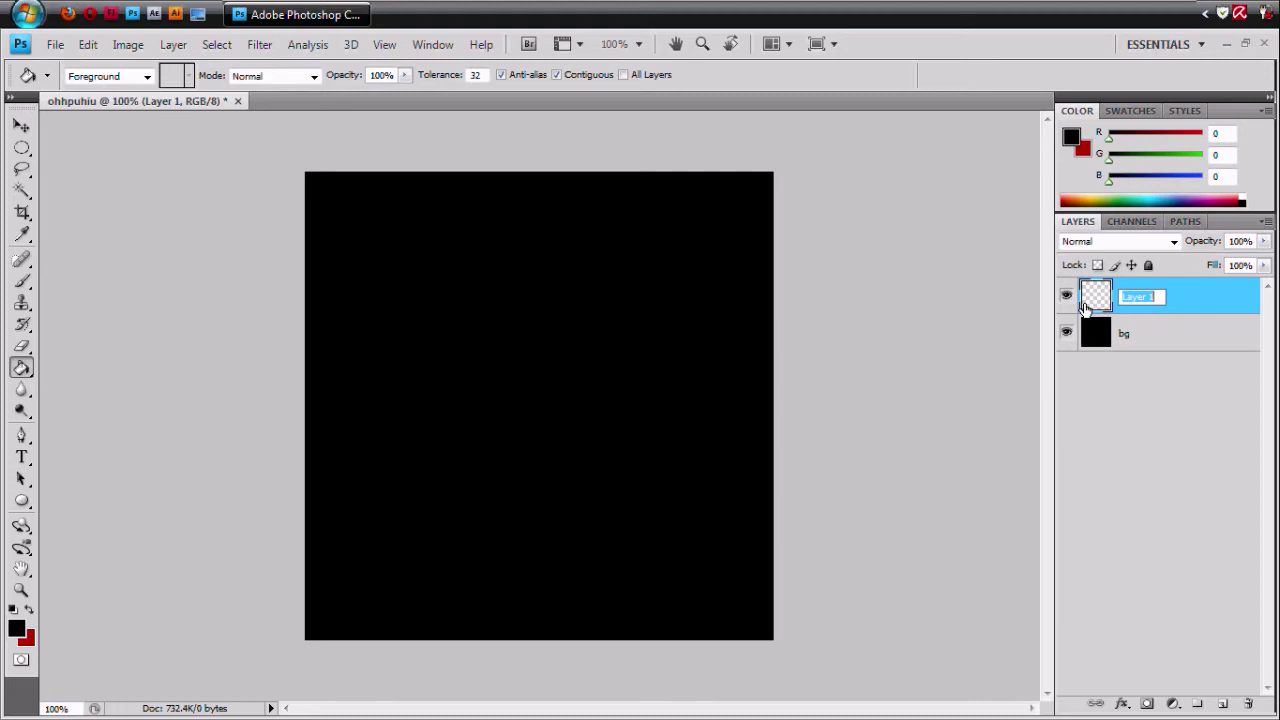
{"action": "type", "text": "body"}
{"action": "key", "text": "Return"}
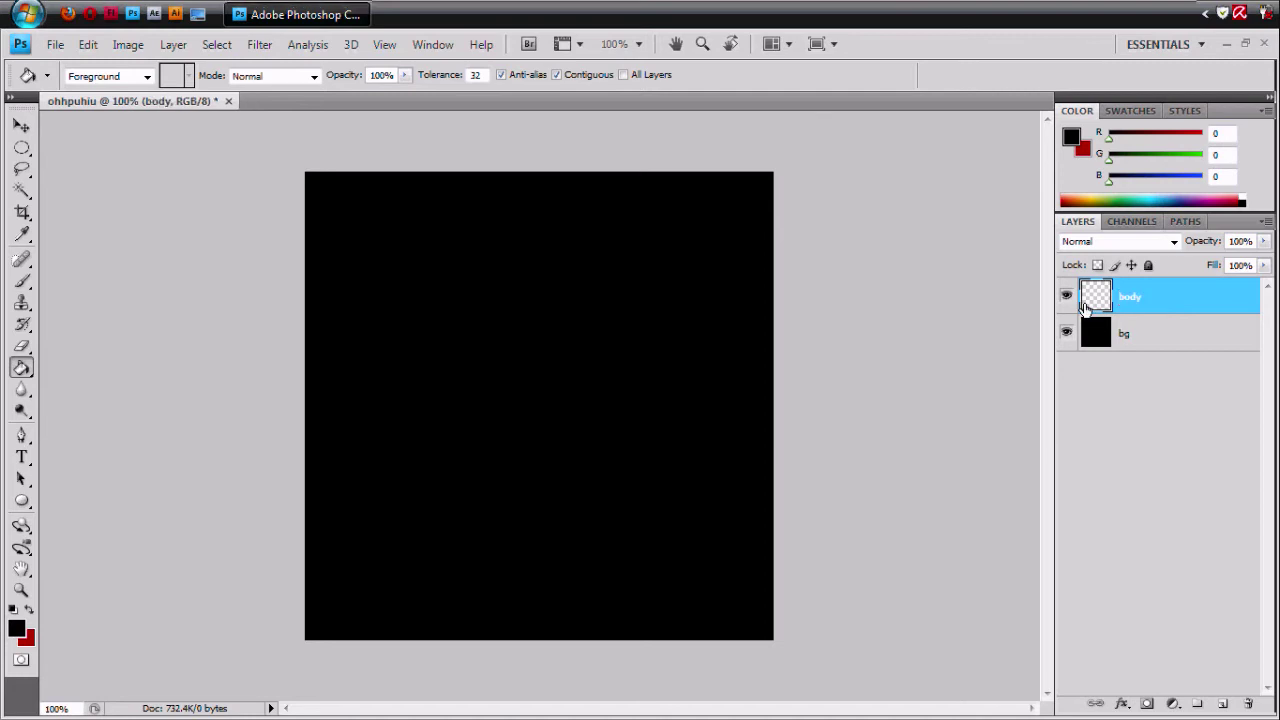
- Fully lock the bg layer and make the body layer active again
{"action": "left_click", "coordinate": [1155, 337]}
{"action": "left_click", "coordinate": [1148, 265]}
{"action": "left_click", "coordinate": [1154, 296]}
- Set the foreground colour to dark red #be0000 and draw a circle covering most of the canvas with the Ellipse Tool
{"action": "left_click", "coordinate": [26, 503]}
{"action": "left_click", "coordinate": [28, 507]}
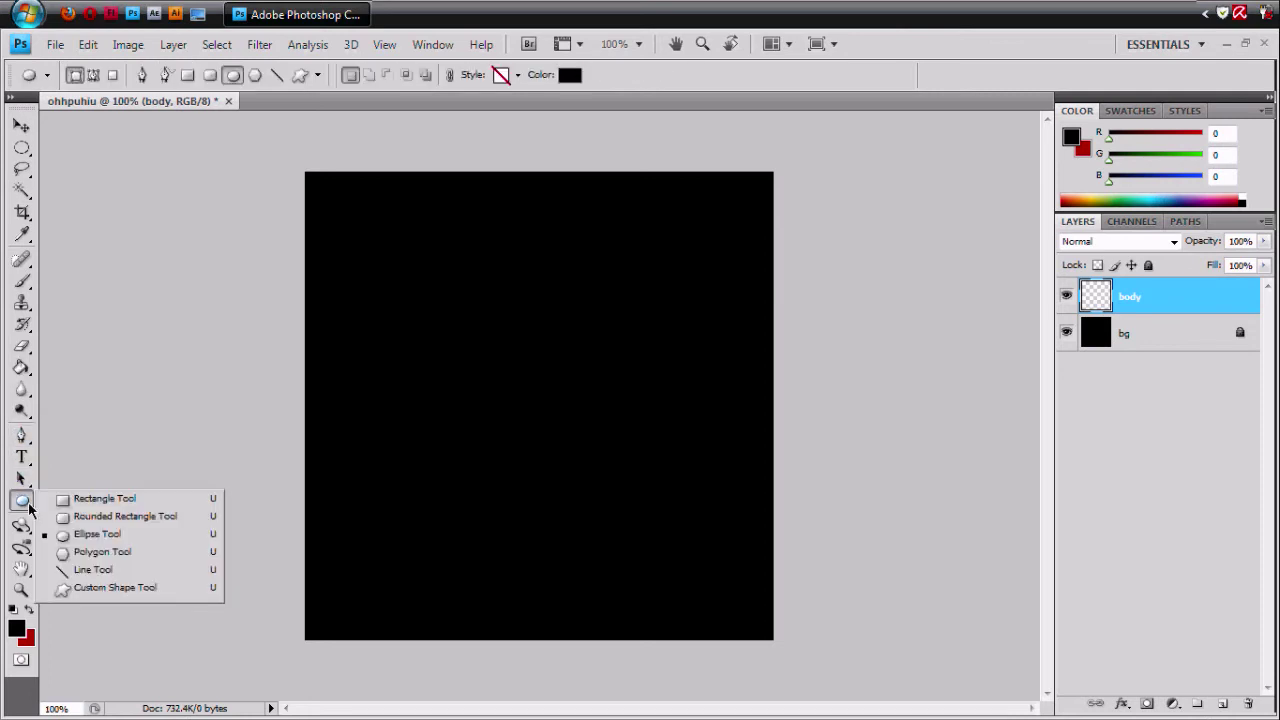
{"action": "left_click", "coordinate": [77, 538]}
{"action": "left_click", "coordinate": [29, 610]}
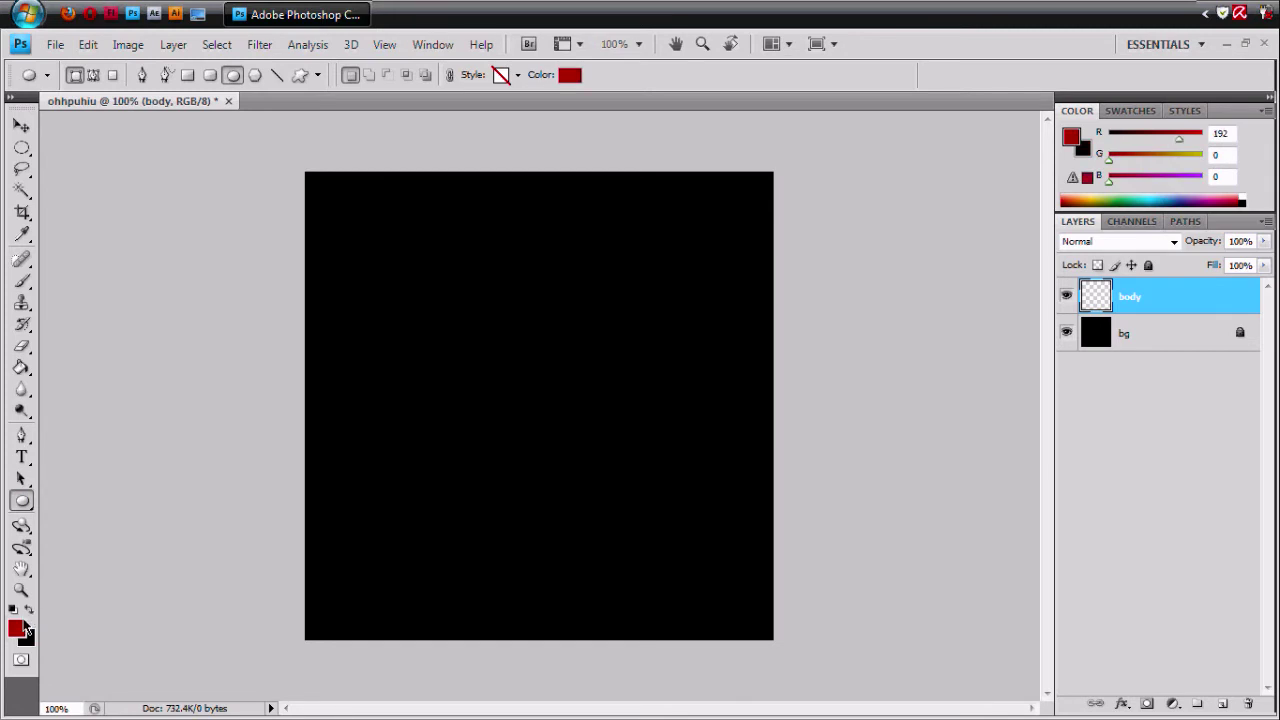
{"action": "left_click", "coordinate": [16, 628]}
{"action": "mouse_move", "coordinate": [623, 229]}
{"action": "left_mouse_down"}
{"action": "mouse_move", "coordinate": [634, 197]}
{"action": "mouse_move", "coordinate": [638, 223]}
{"action": "left_mouse_up"}
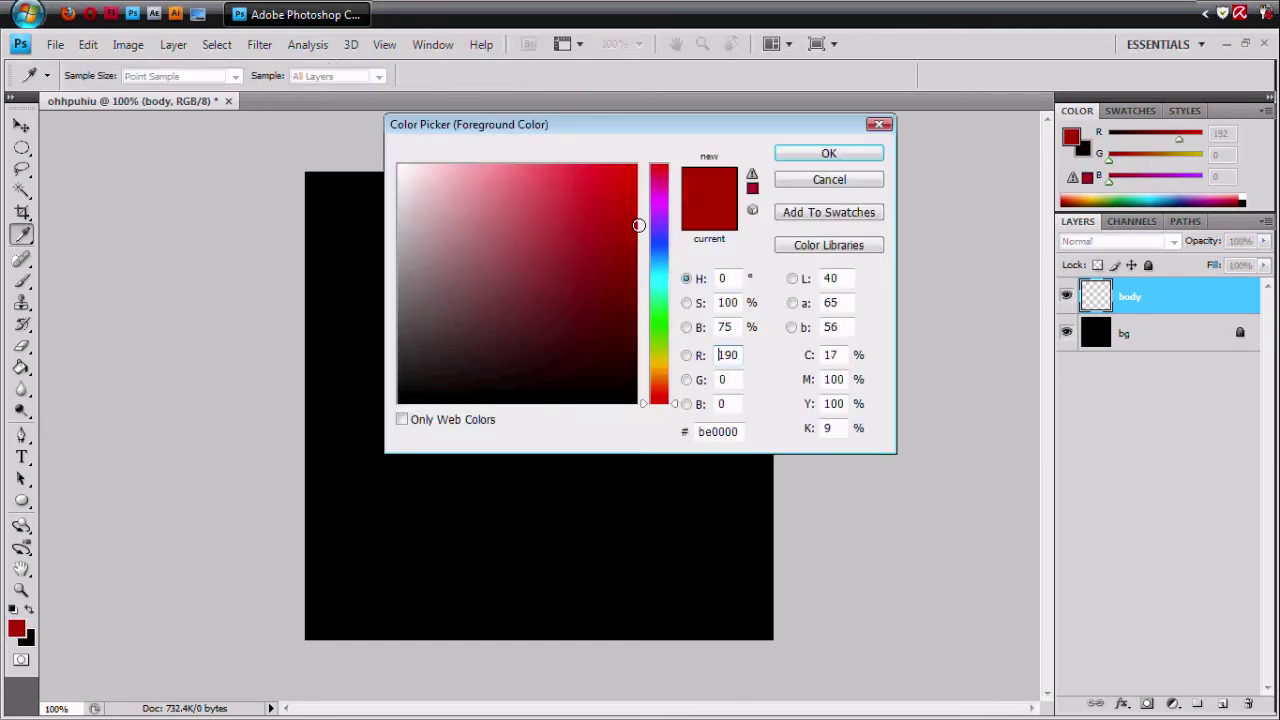
{"action": "left_click", "coordinate": [823, 151]}
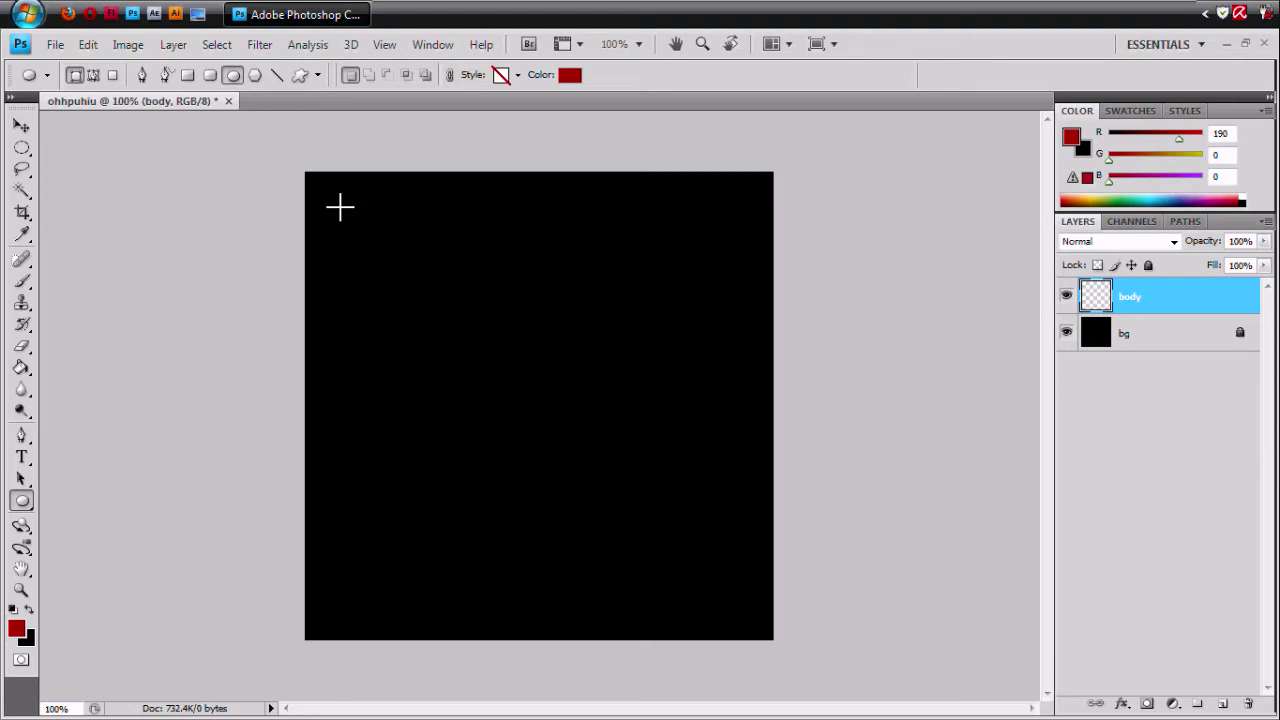
{"action": "left_click_drag", "start_coordinate": [332, 199], "coordinate": [746, 686]}
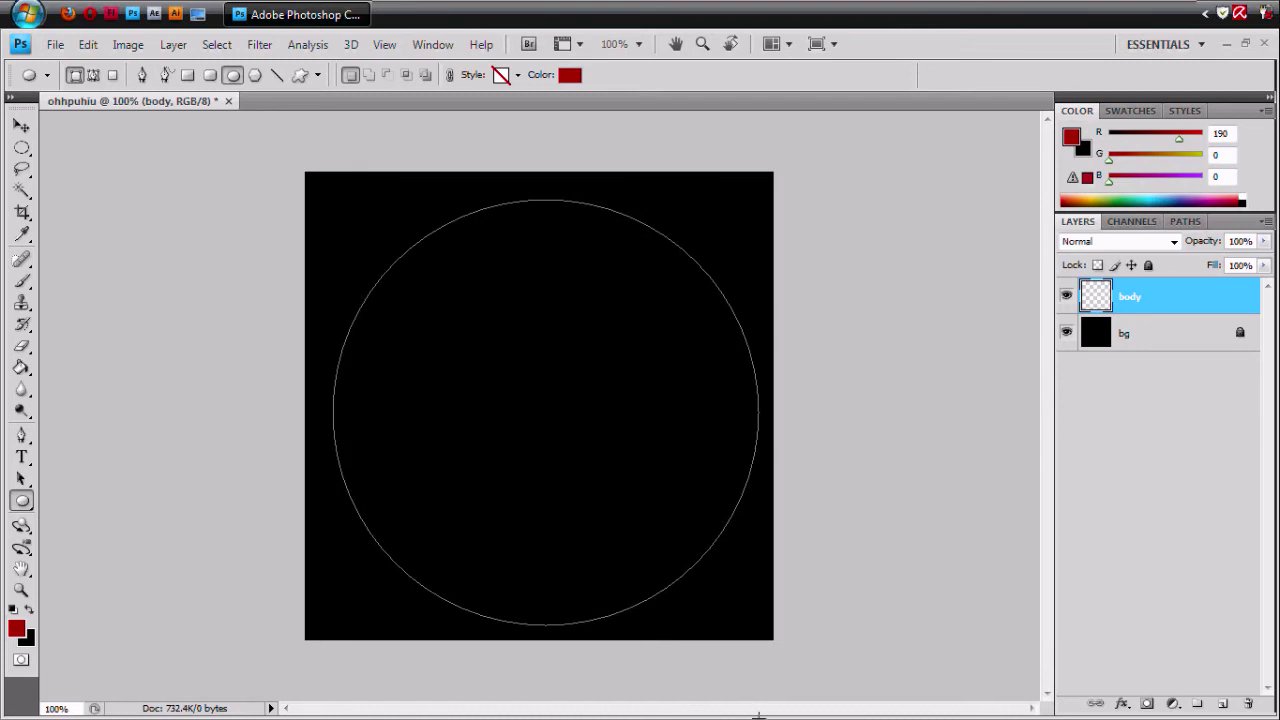
{"action": "left_click_drag", "start_coordinate": [758, 714], "coordinate": [758, 714]}
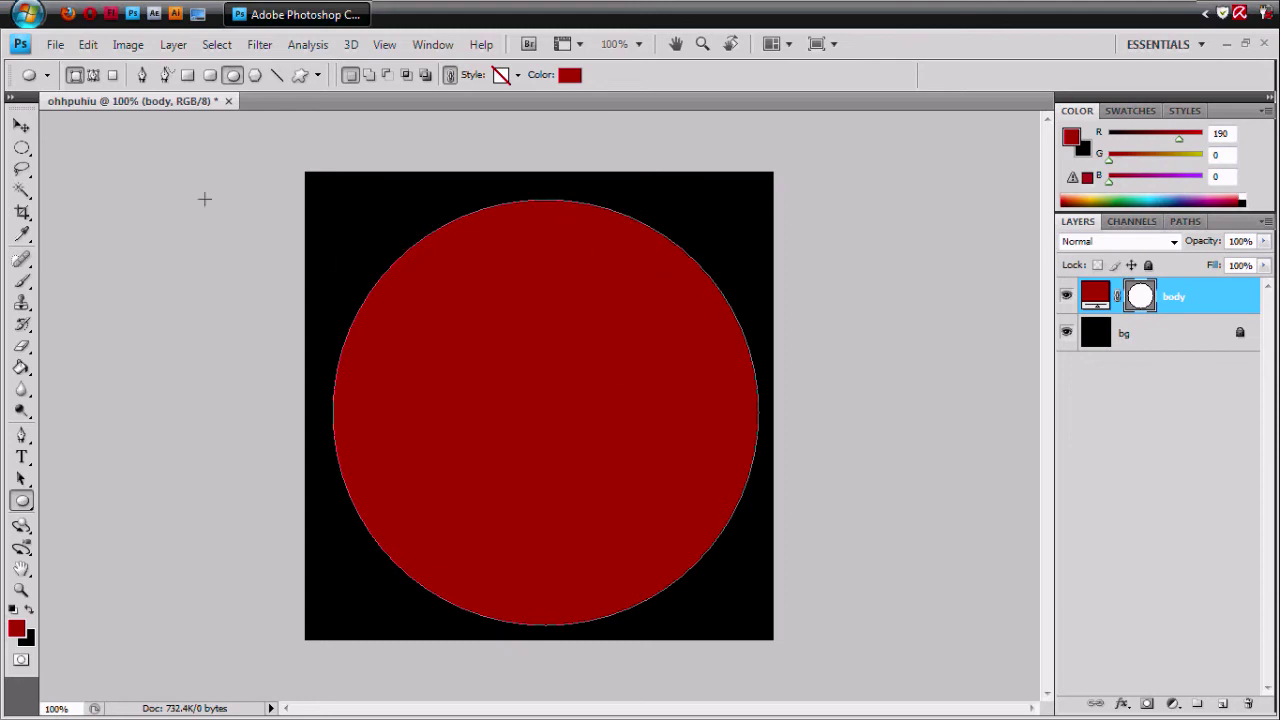
- Free-transform the red circle to about 103.6% by 103.0%, centred on the canvas, and deselect the layers
{"action": "left_click", "coordinate": [88, 44]}
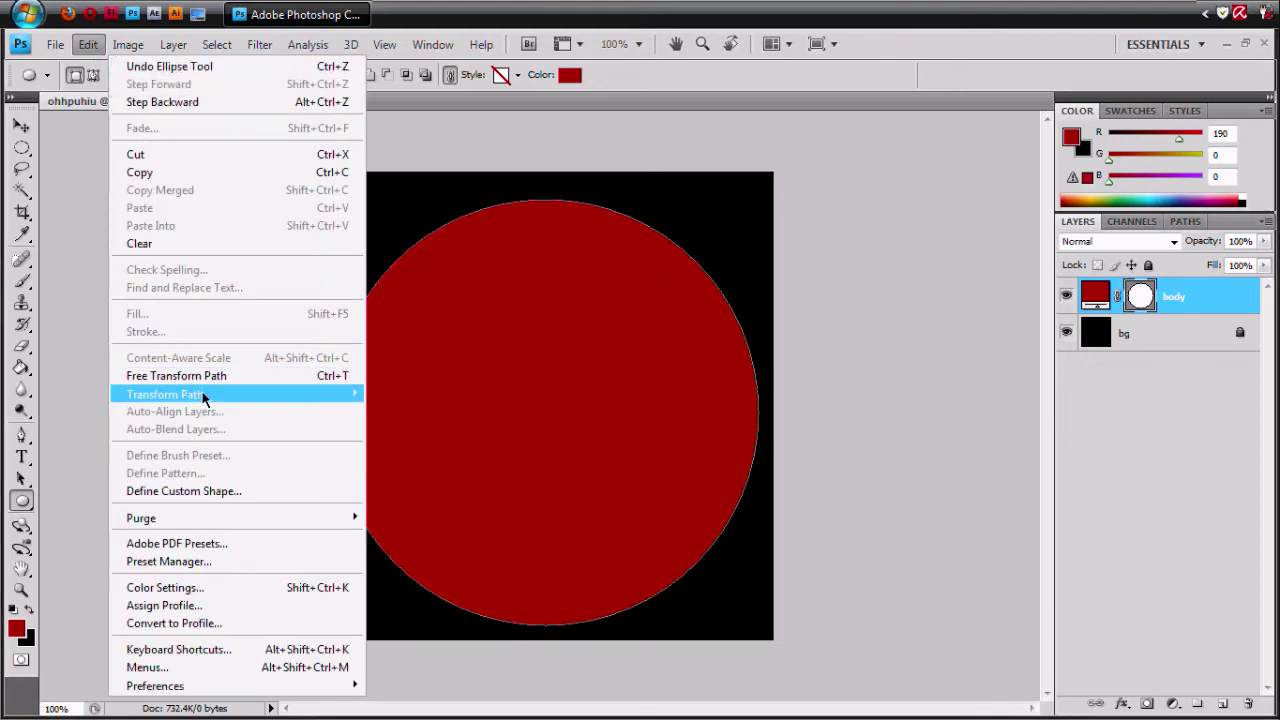
{"action": "left_click", "coordinate": [204, 382]}
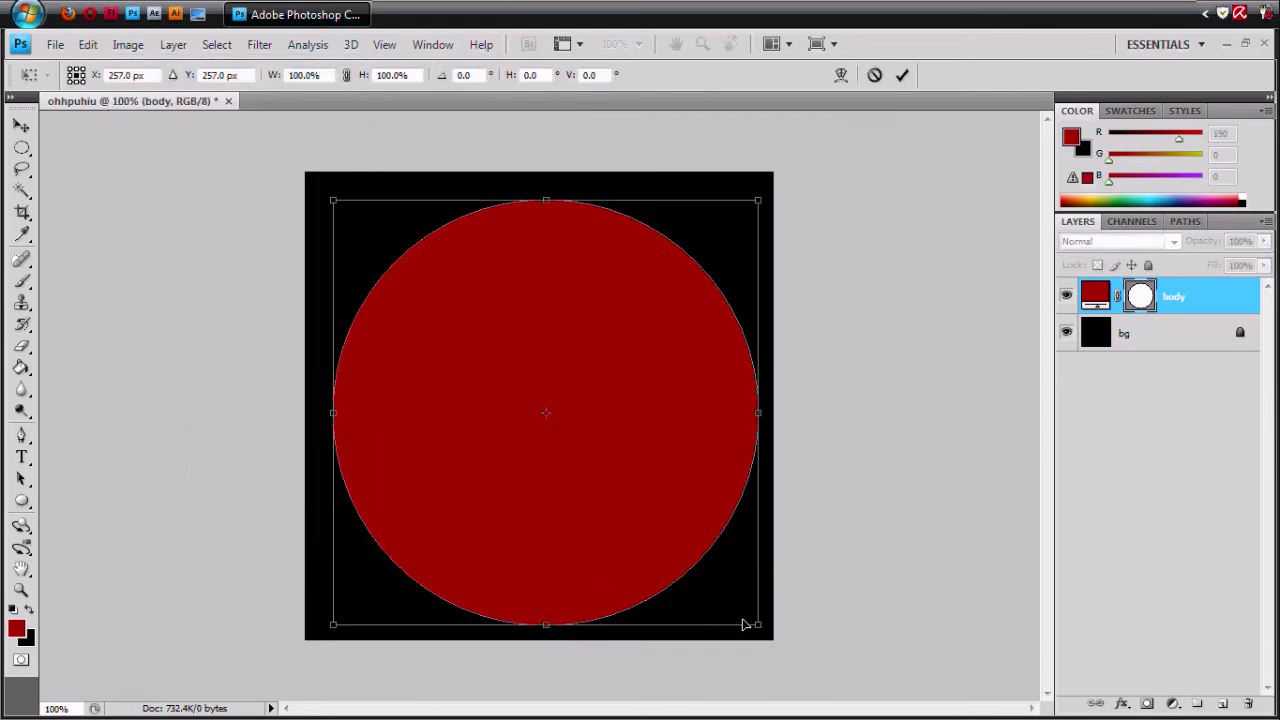
{"action": "left_click_drag", "start_coordinate": [758, 624], "coordinate": [786, 653]}
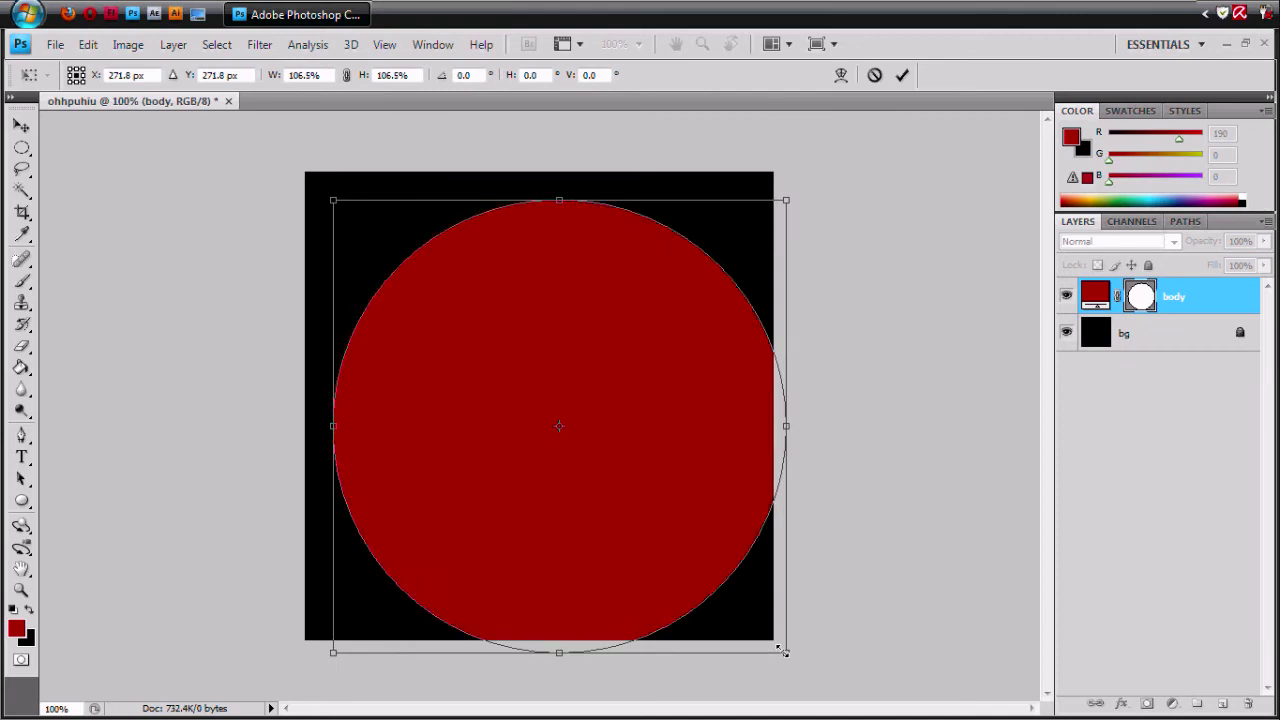
{"action": "left_click_drag", "start_coordinate": [611, 523], "coordinate": [599, 516]}
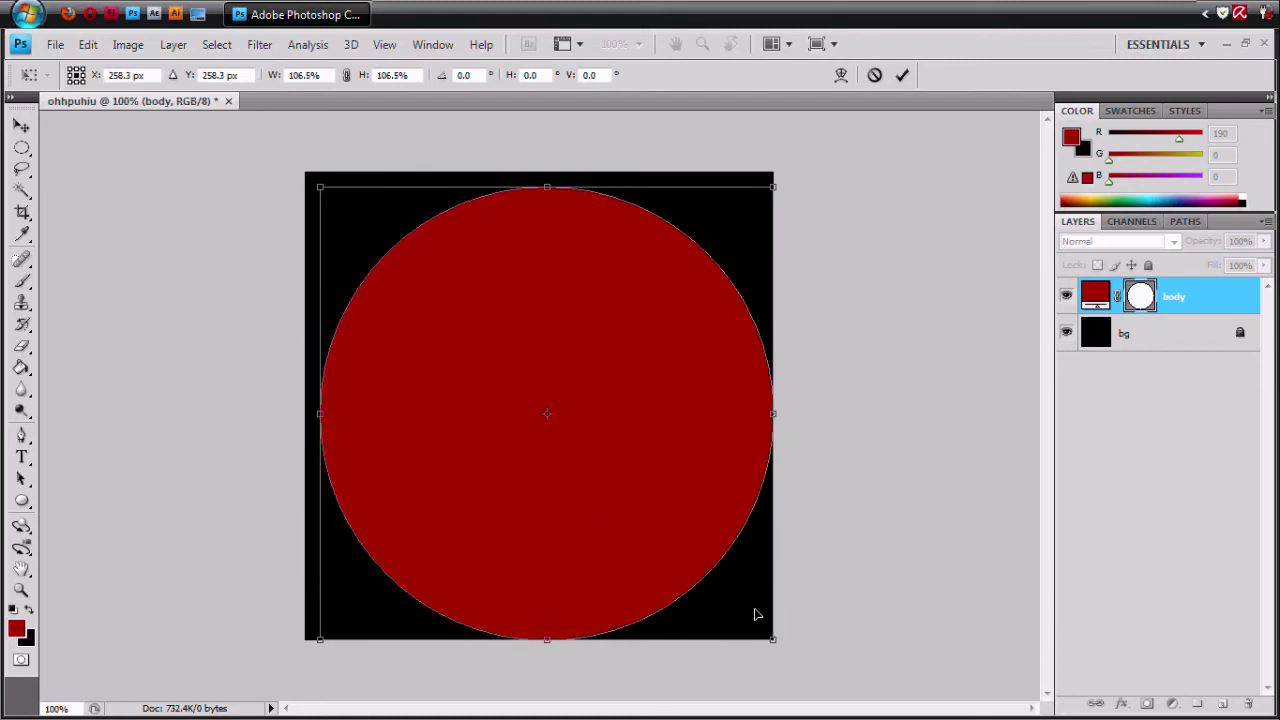
{"action": "left_click_drag", "start_coordinate": [773, 641], "coordinate": [761, 627]}
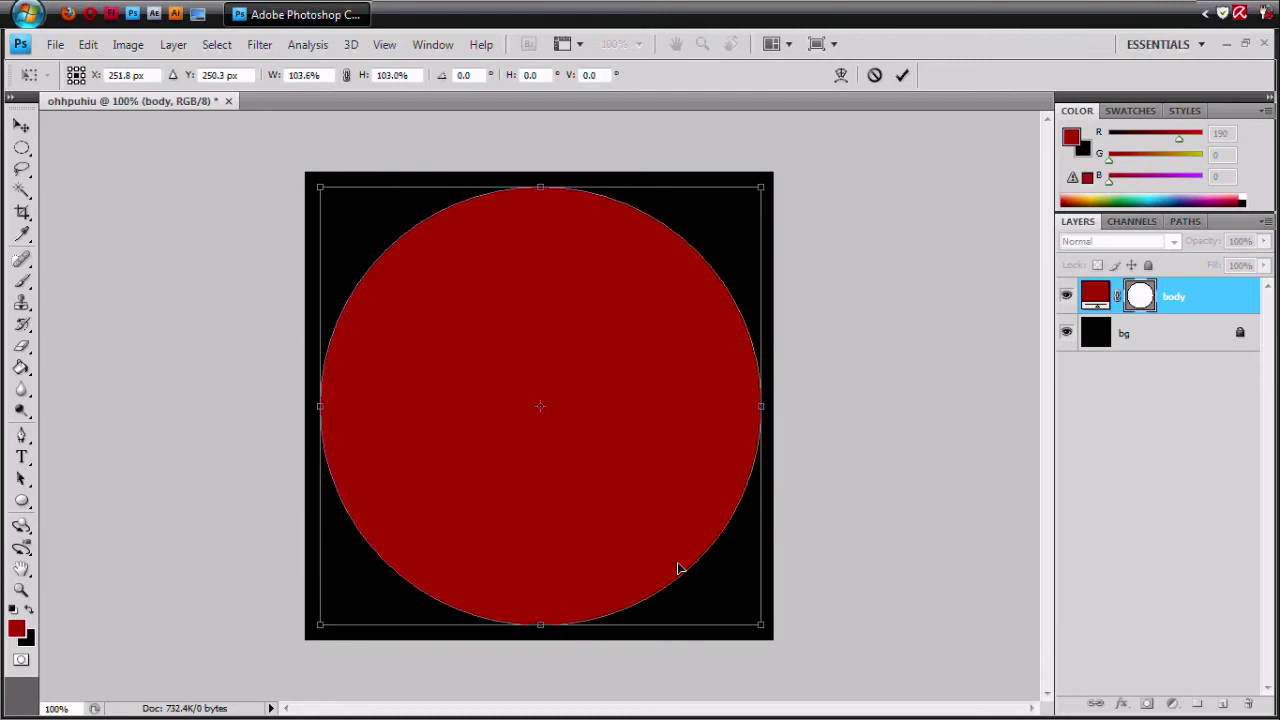
{"action": "key", "text": "Return"}
{"action": "key", "text": "u"}
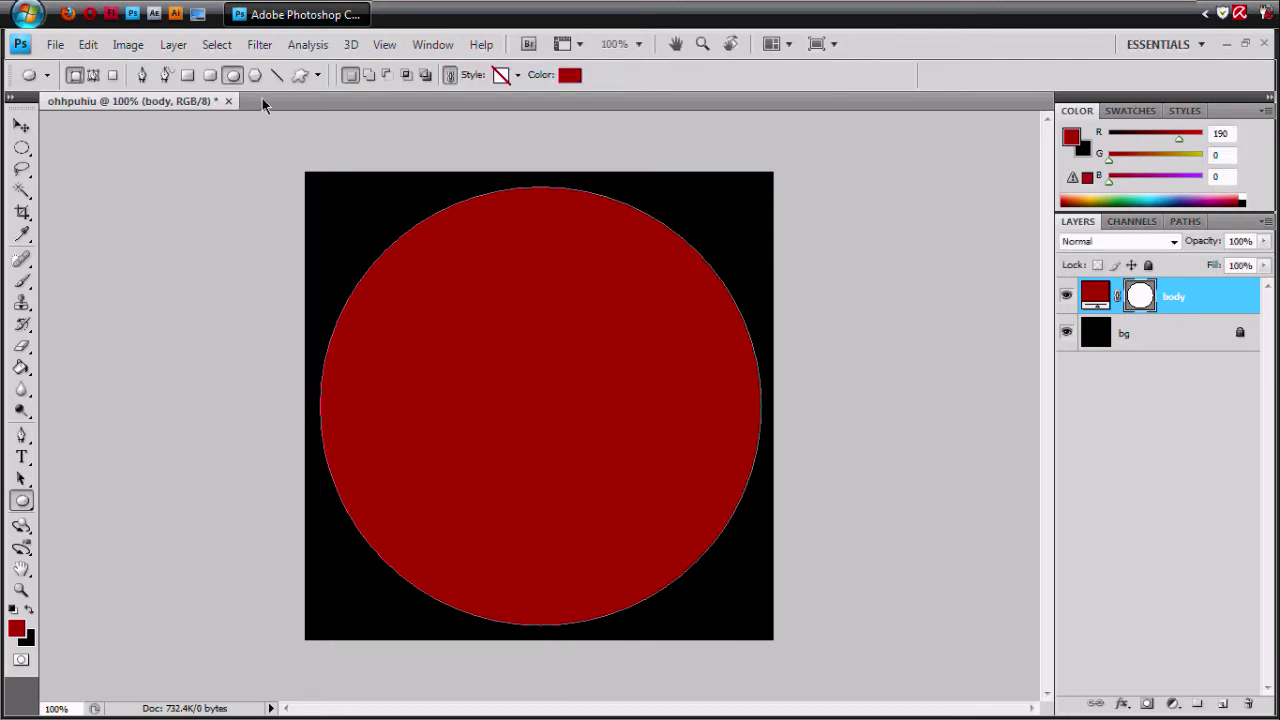
{"action": "left_click", "coordinate": [215, 45]}
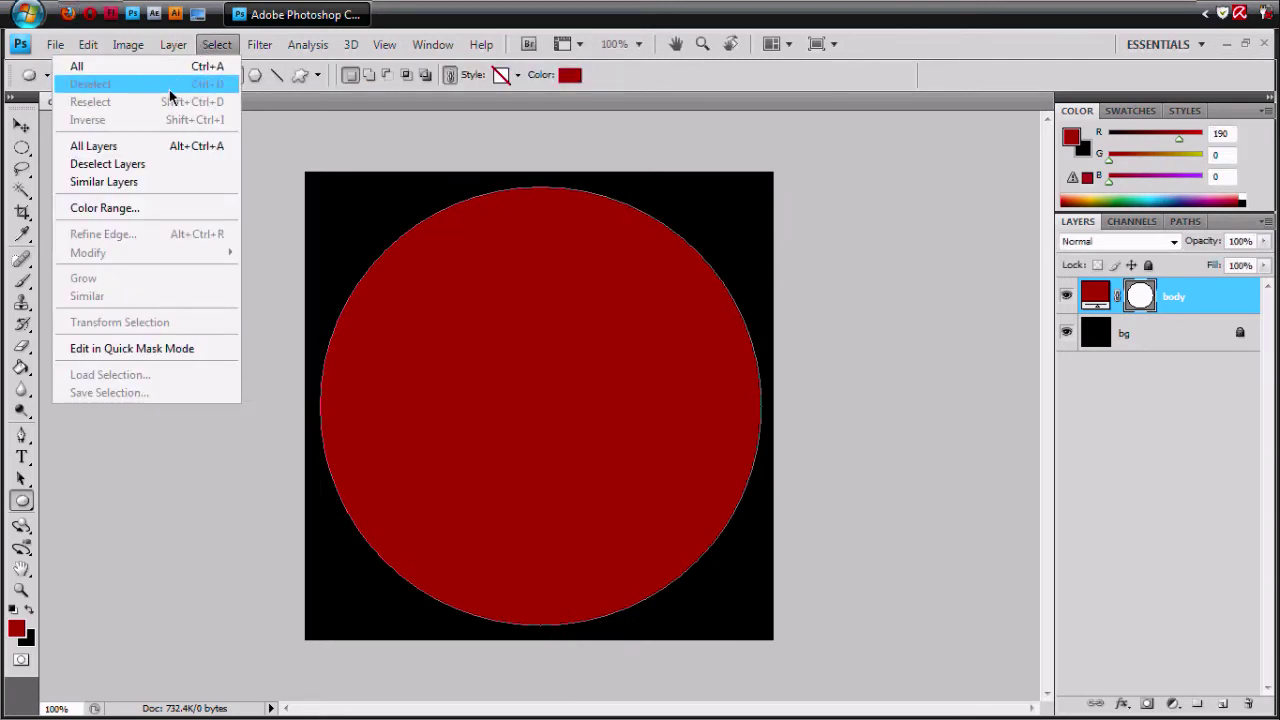
{"action": "left_click", "coordinate": [157, 163]}
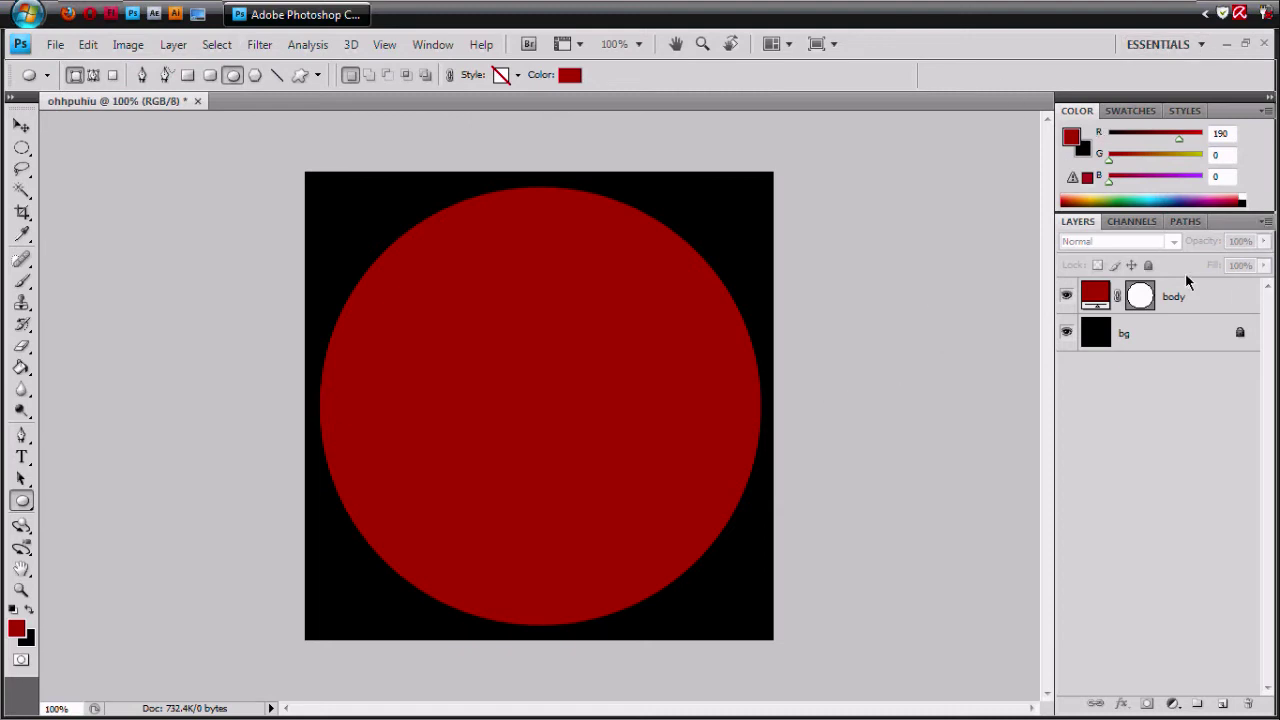
- Add a new empty layer above body, fully lock the body layer, and keep the new layer active
{"action": "left_click", "coordinate": [1222, 703]}
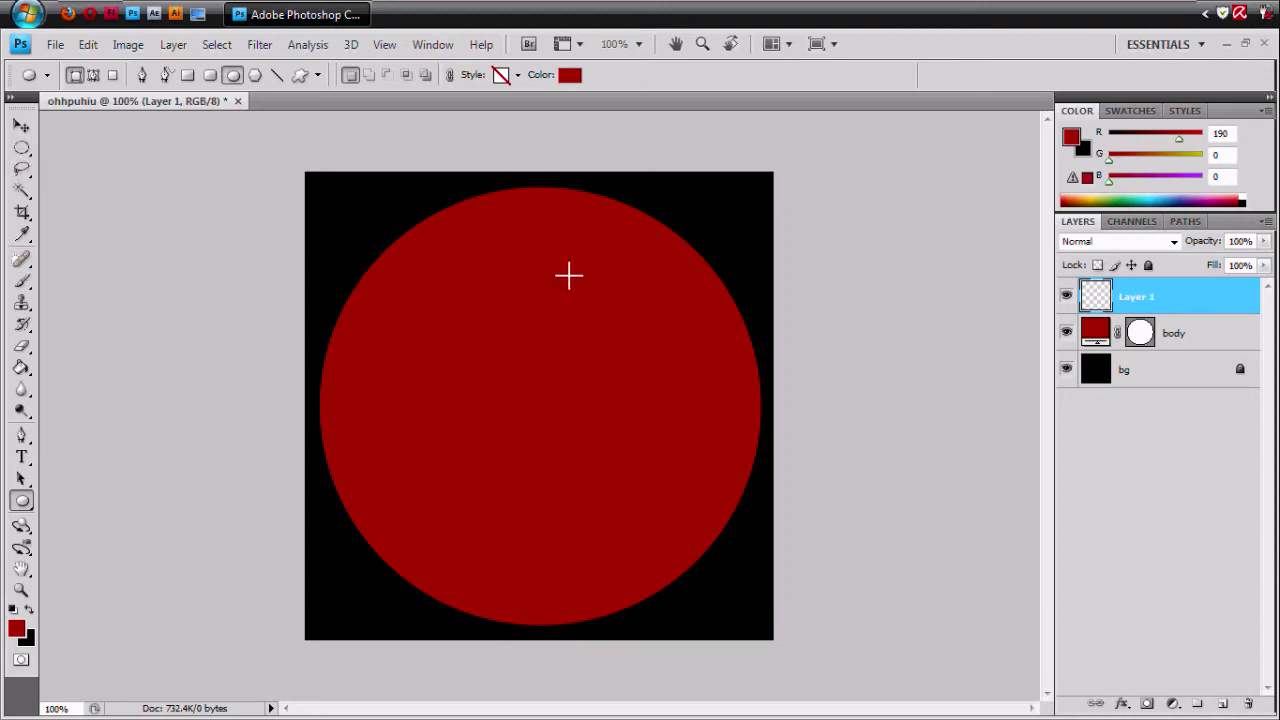
{"action": "left_click", "coordinate": [1194, 337]}
{"action": "left_click", "coordinate": [1148, 265]}
{"action": "left_click", "coordinate": [1192, 295]}
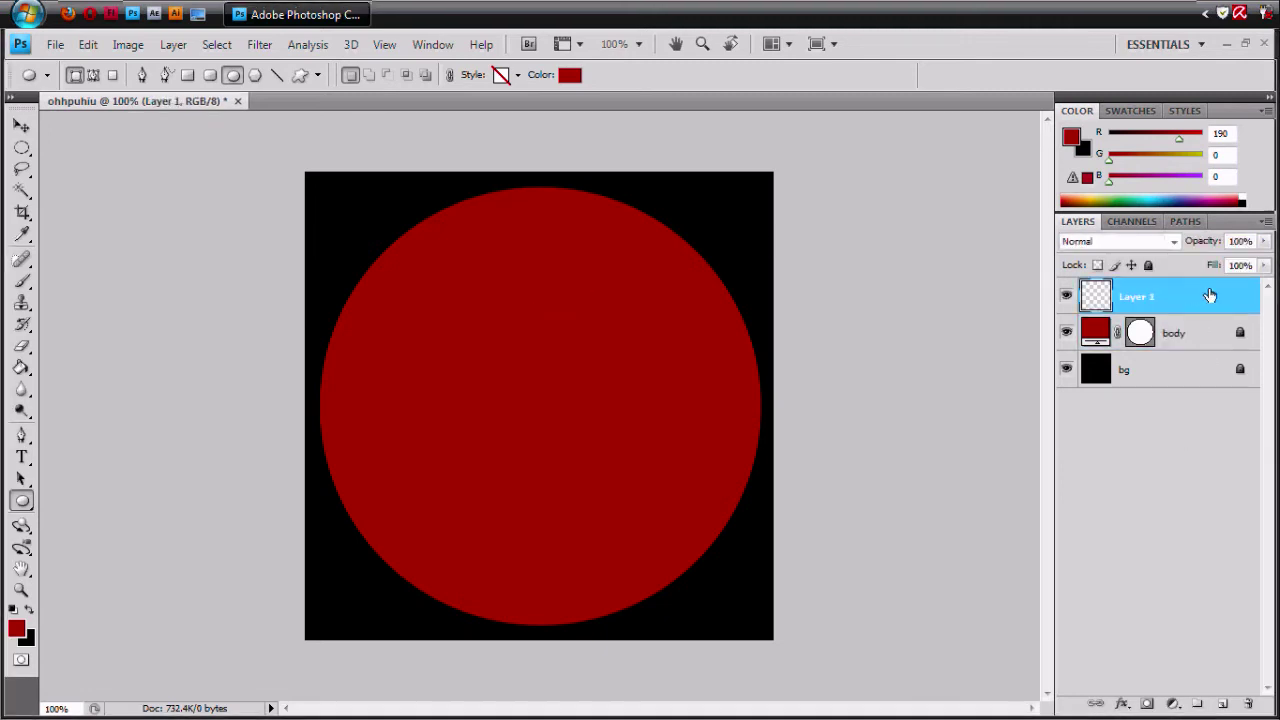
- Make a wide elliptical marquee selection and place it just inside the upper edge of the red circle
{"action": "left_click", "coordinate": [23, 149]}
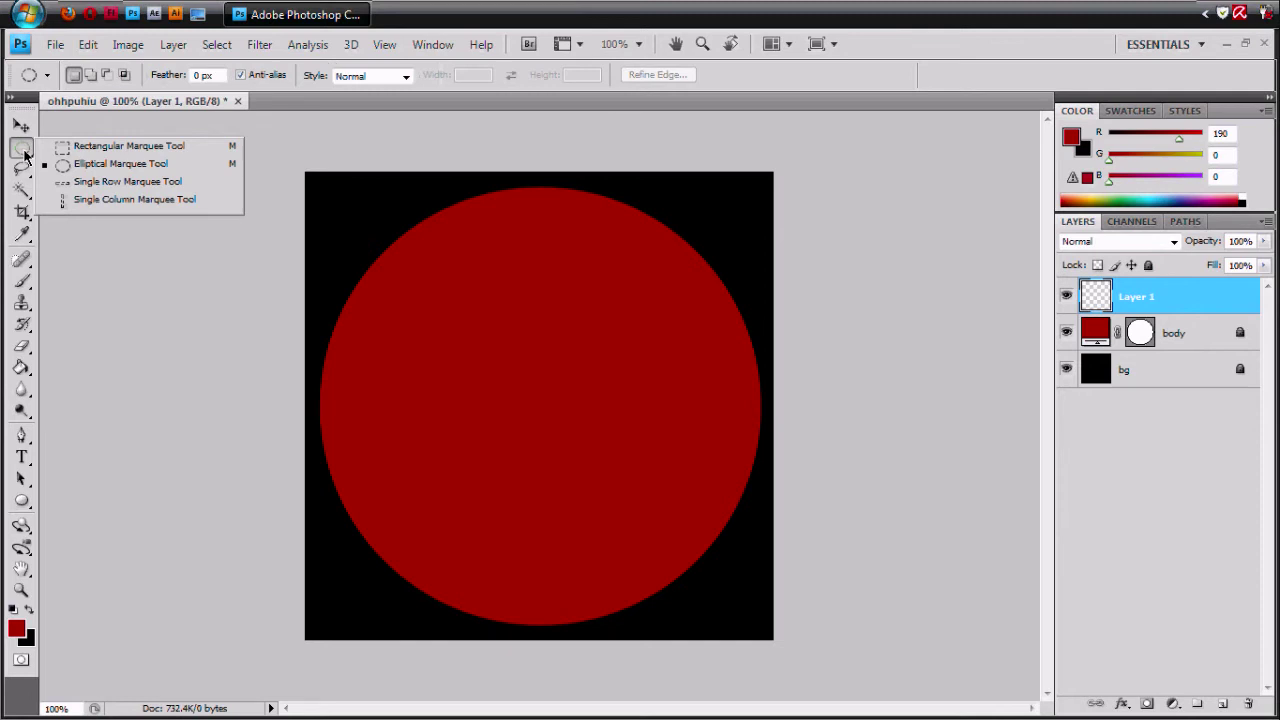
{"action": "left_click", "coordinate": [87, 170]}
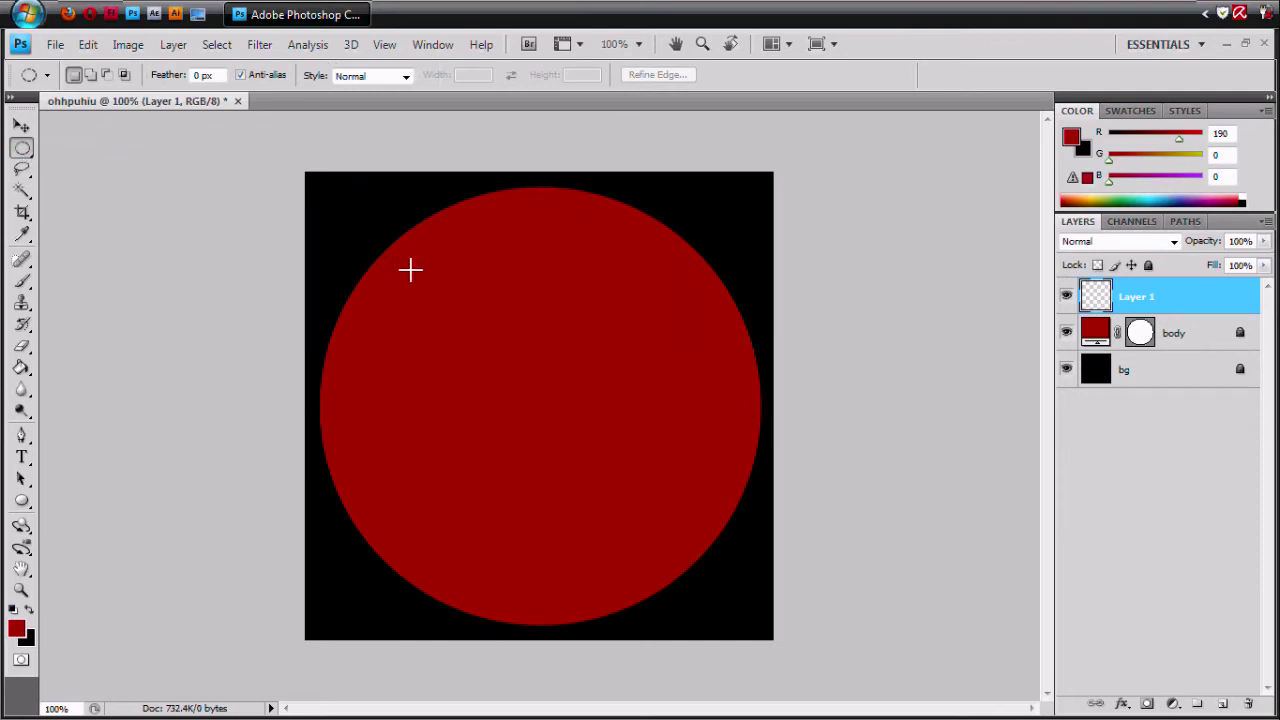
{"action": "left_click_drag", "start_coordinate": [409, 239], "coordinate": [417, 254]}
{"action": "left_click_drag", "start_coordinate": [670, 380], "coordinate": [667, 356]}
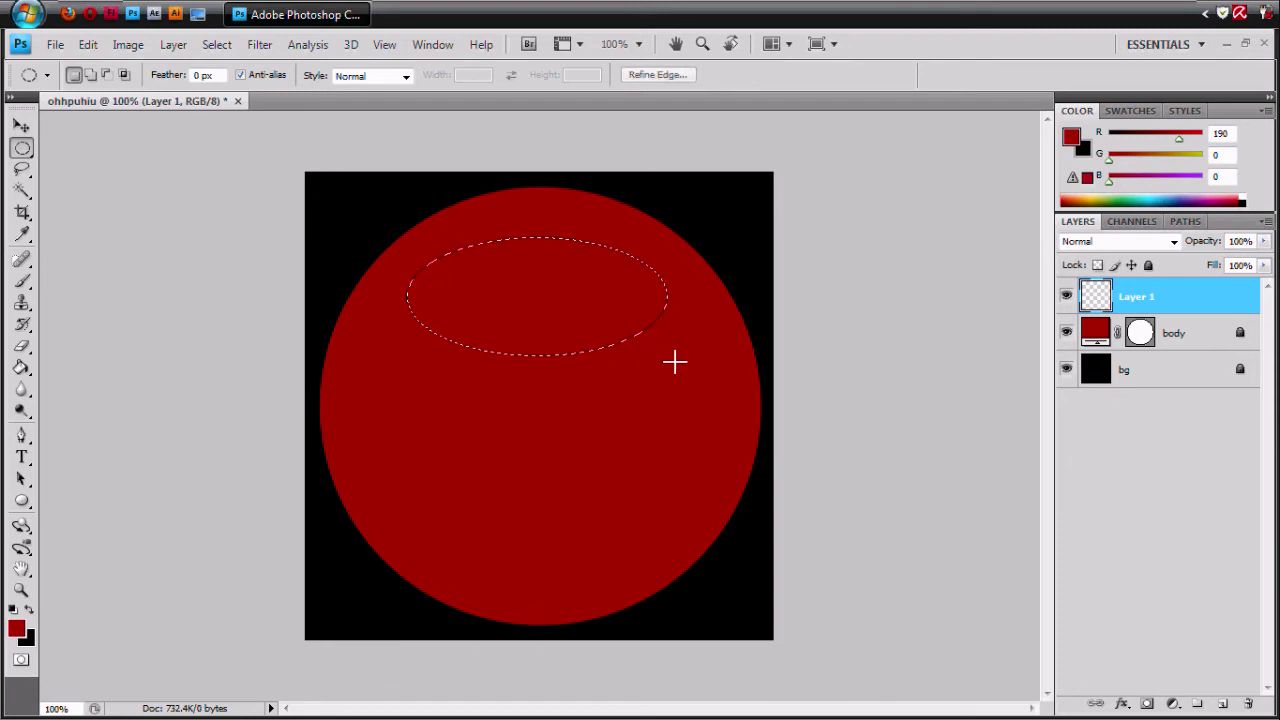
{"action": "left_click_drag", "start_coordinate": [551, 310], "coordinate": [557, 289]}
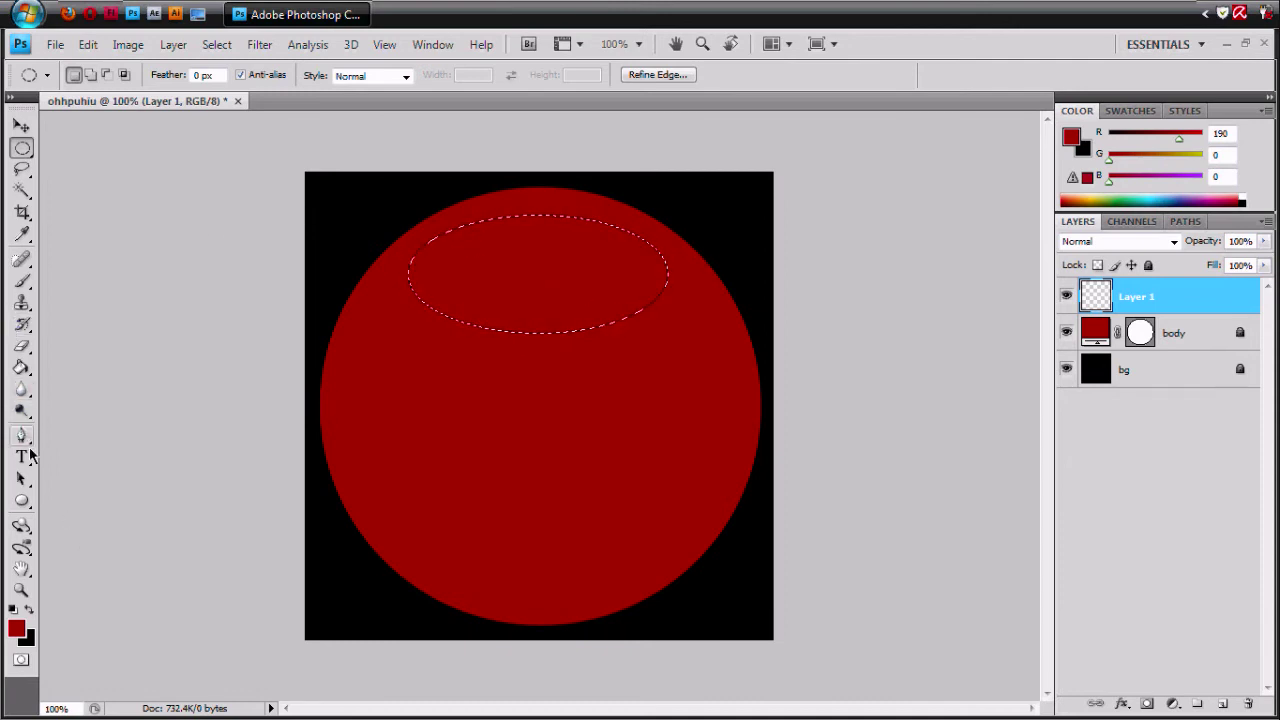
- Set the foreground colour to near-white #fffdfd and apply a 14% opacity, foreground-to-transparent linear gradient vertically through the oval selection
{"action": "left_click", "coordinate": [22, 369]}
{"action": "left_click_drag", "start_coordinate": [22, 369], "coordinate": [70, 368]}
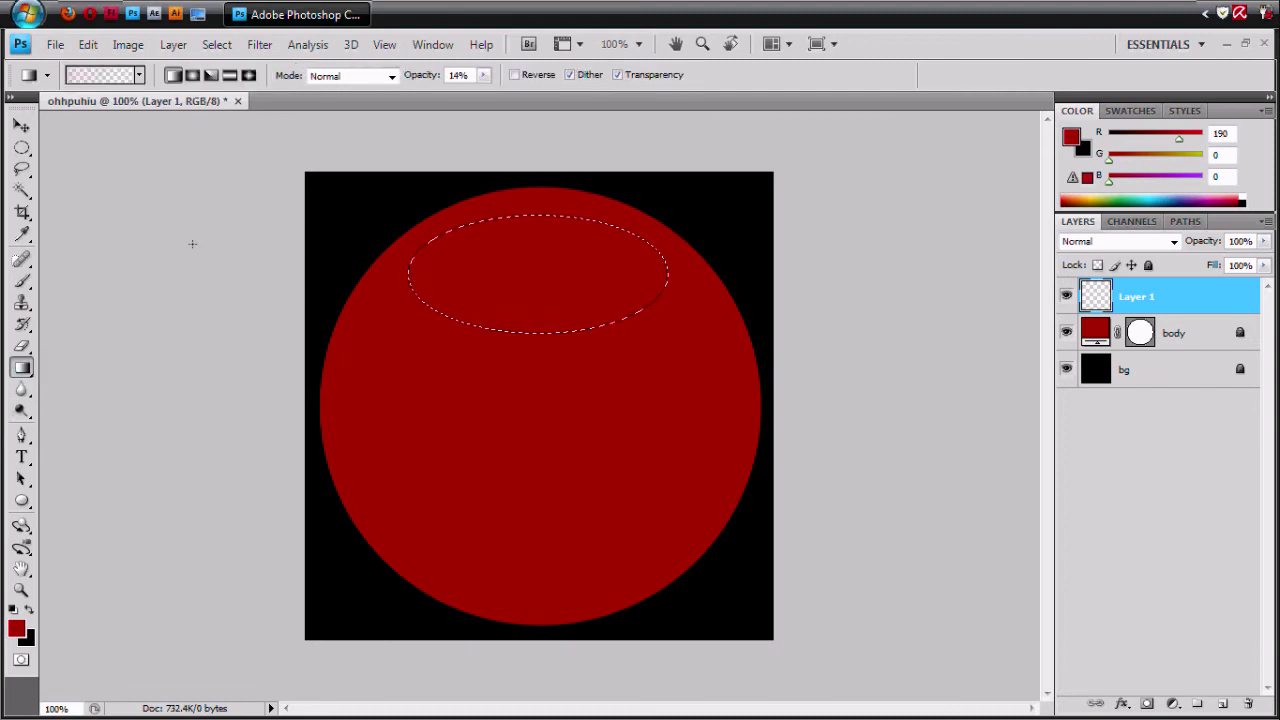
{"action": "left_click", "coordinate": [139, 75]}
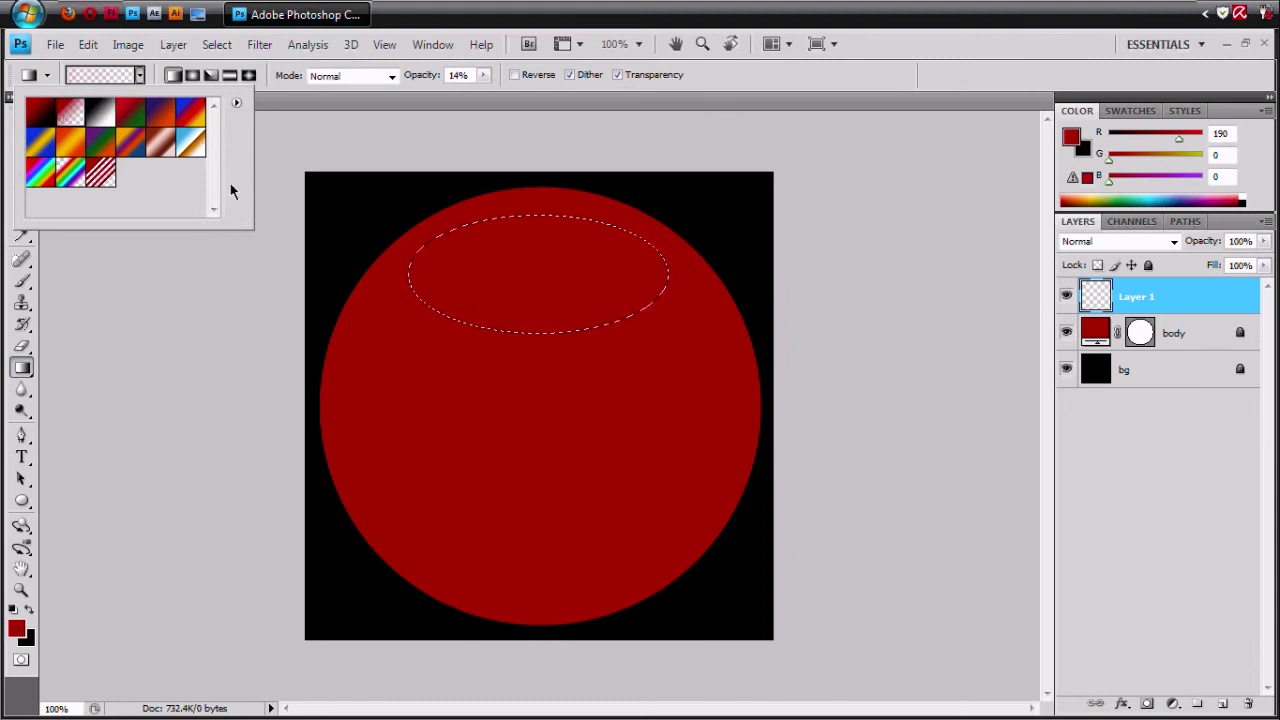
{"action": "left_click", "coordinate": [229, 306]}
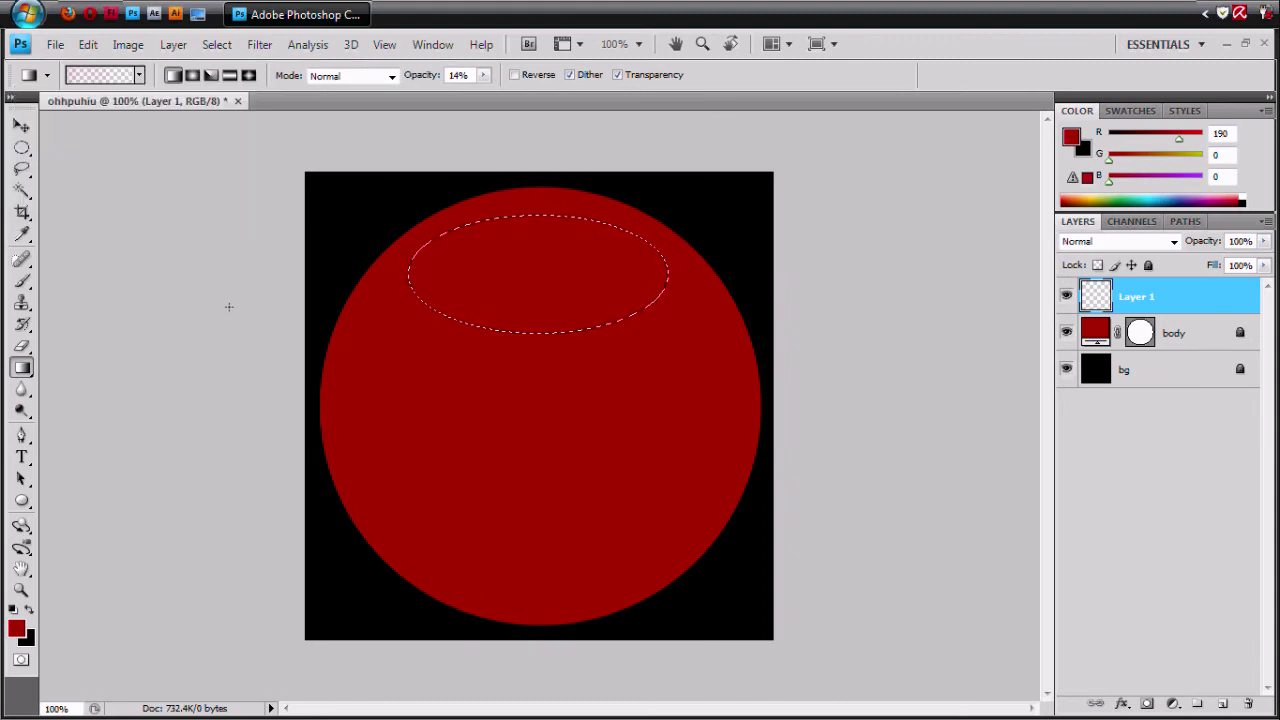
{"action": "left_click", "coordinate": [18, 634]}
{"action": "left_click_drag", "start_coordinate": [435, 223], "coordinate": [400, 166]}
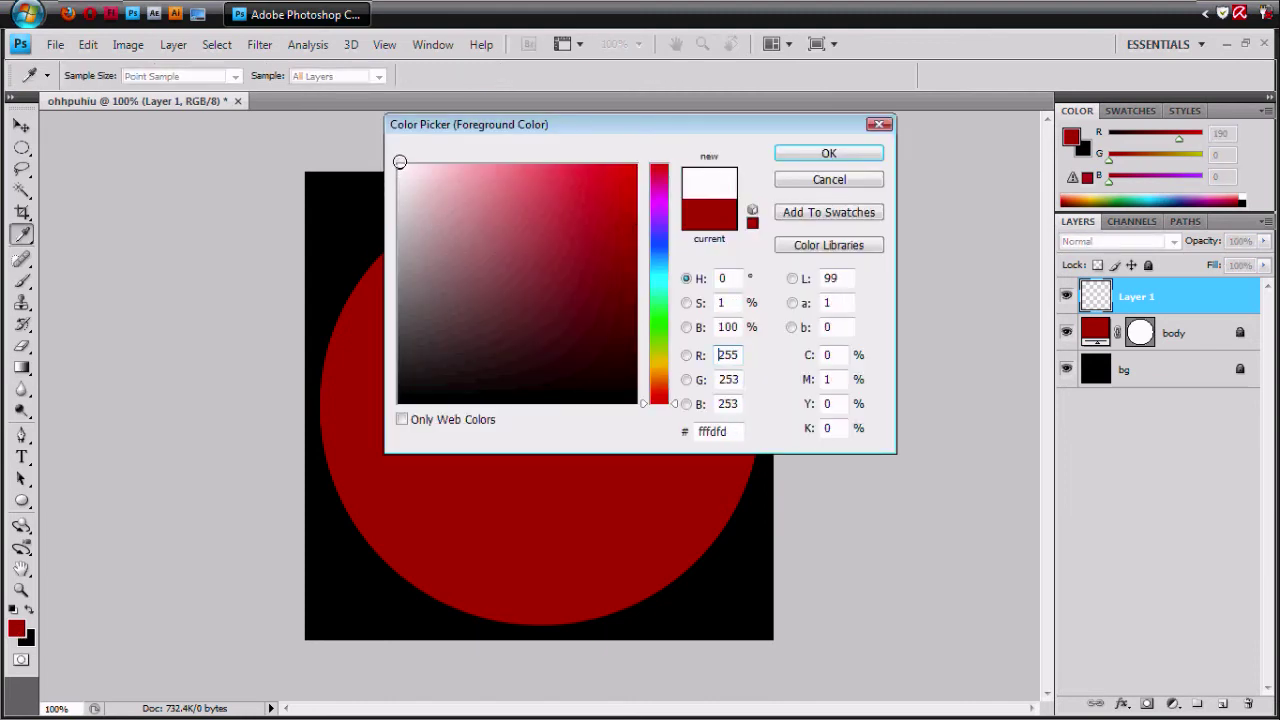
{"action": "left_click", "coordinate": [806, 158]}
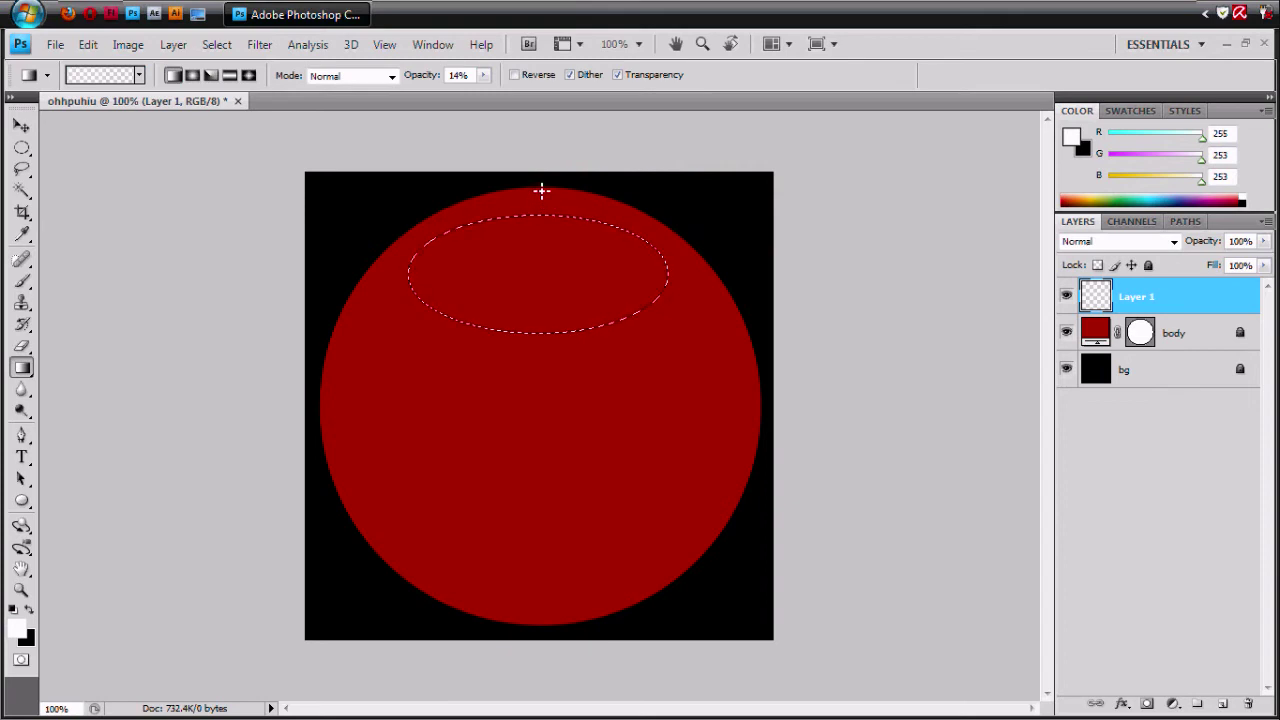
{"action": "left_click_drag", "start_coordinate": [541, 362], "coordinate": [542, 364]}
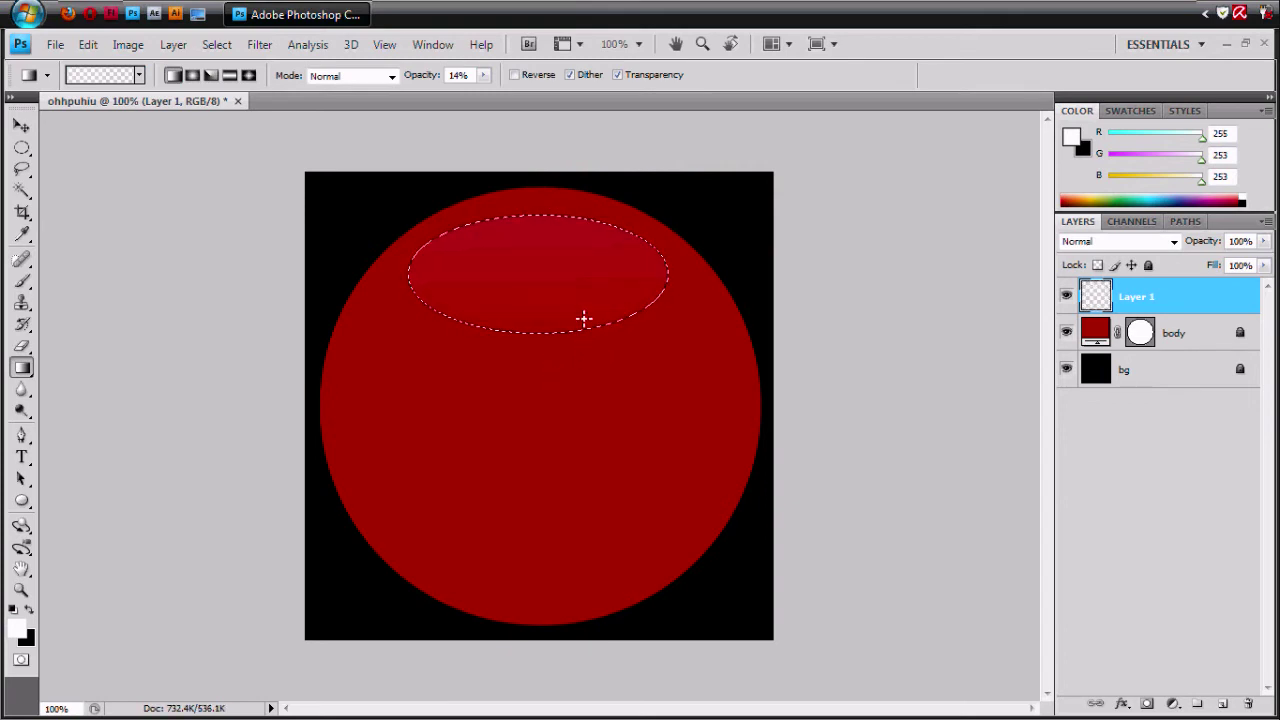
- Raise the gradient opacity to 29%, and free-transform the oval highlight to 102.5% by 103.1% with a -2.0° rotation, shifted slightly down
{"action": "left_click", "coordinate": [483, 76]}
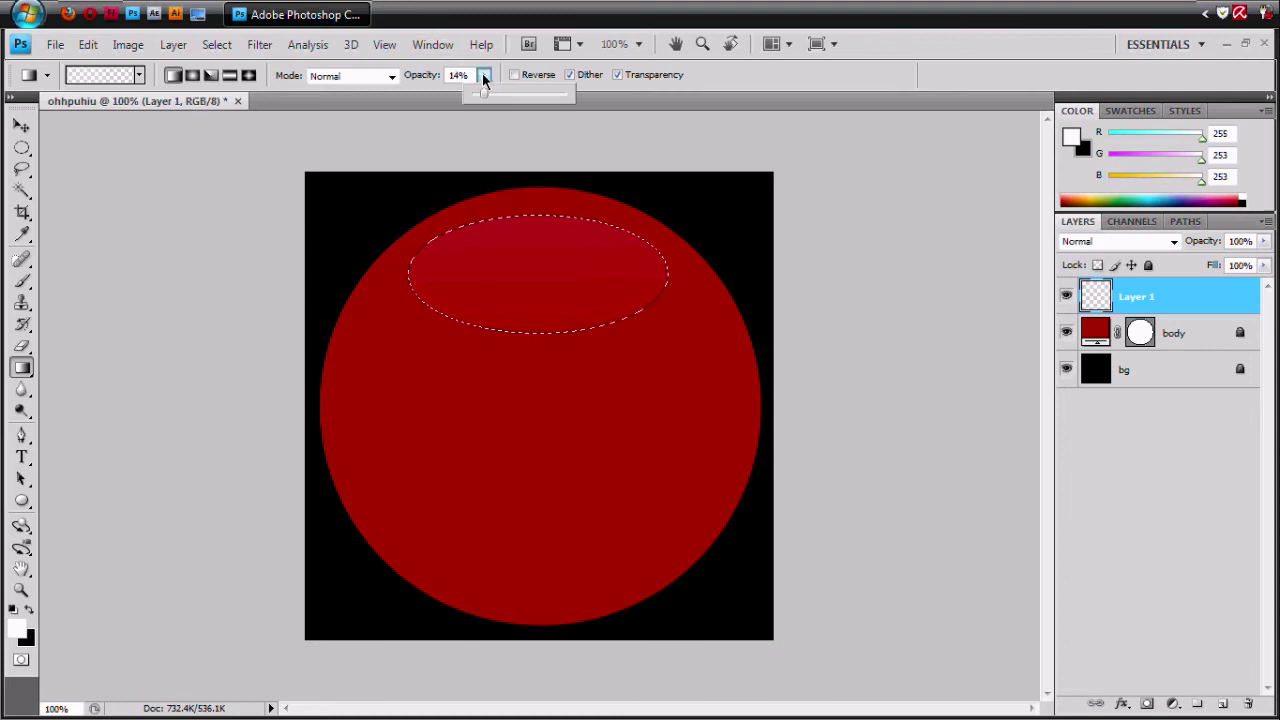
{"action": "left_click_drag", "start_coordinate": [483, 95], "coordinate": [505, 94]}
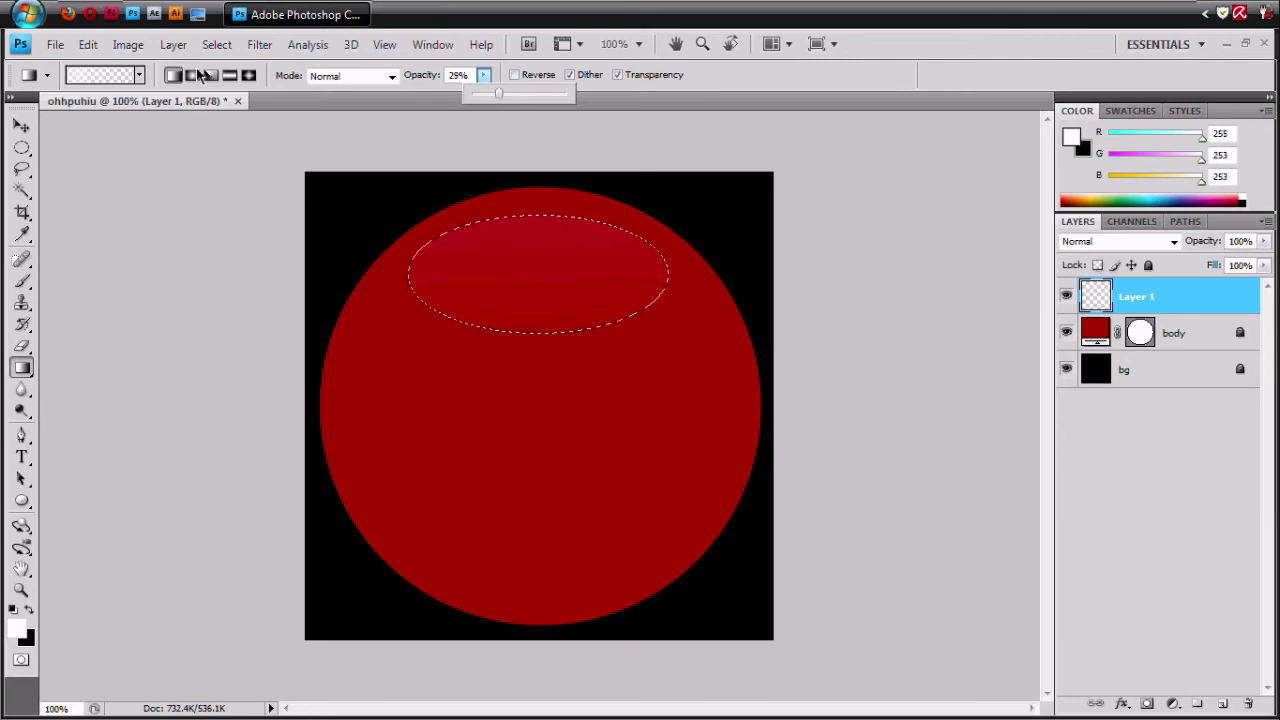
{"action": "left_click", "coordinate": [21, 125]}
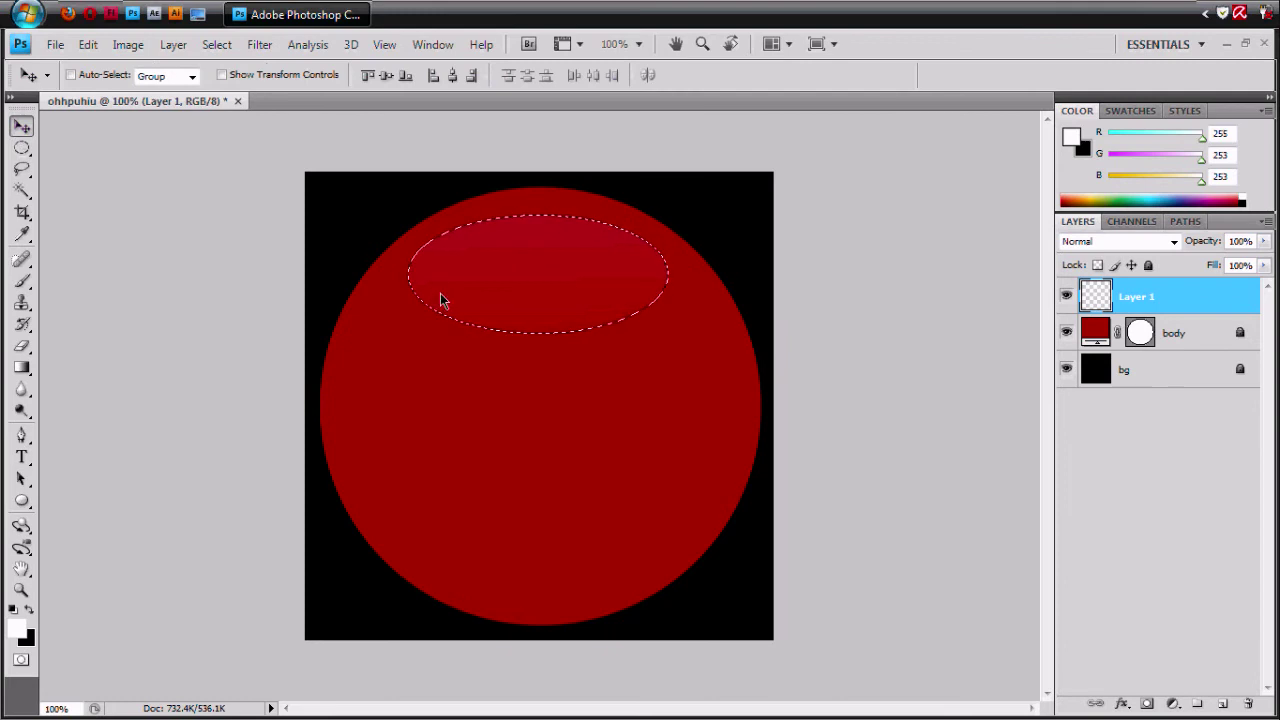
{"action": "left_click", "coordinate": [95, 47]}
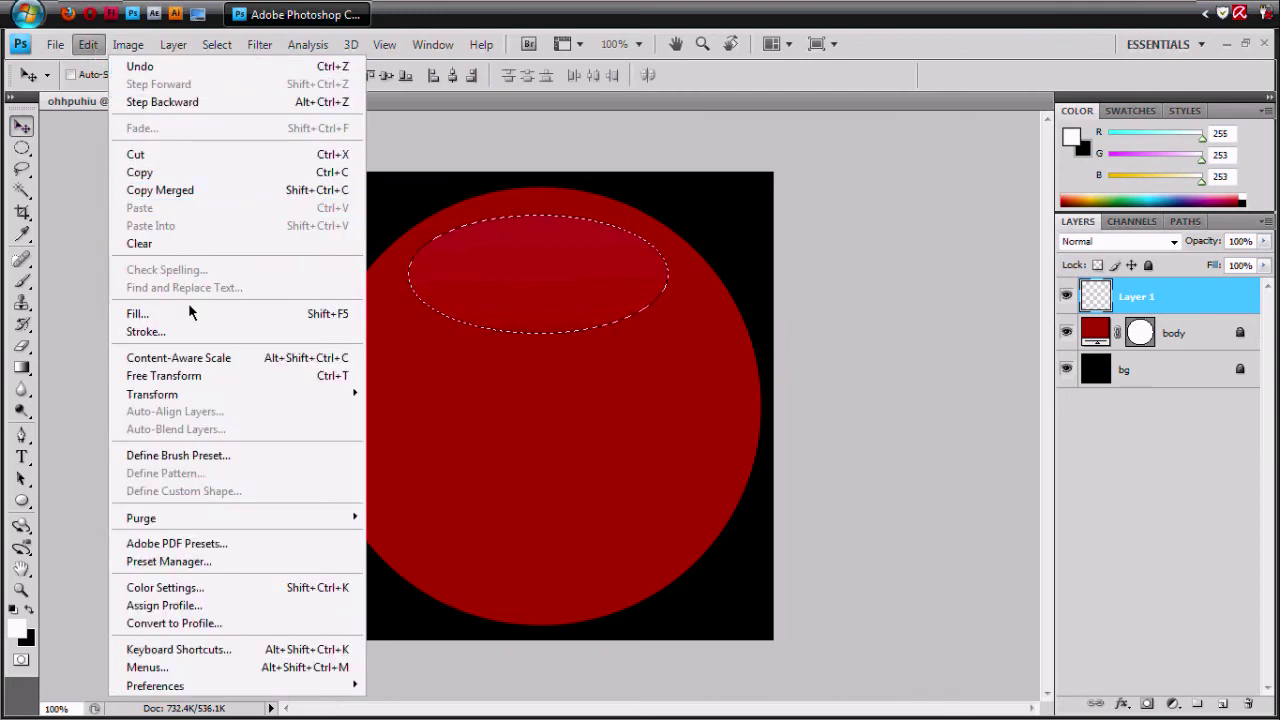
{"action": "left_click", "coordinate": [191, 376]}
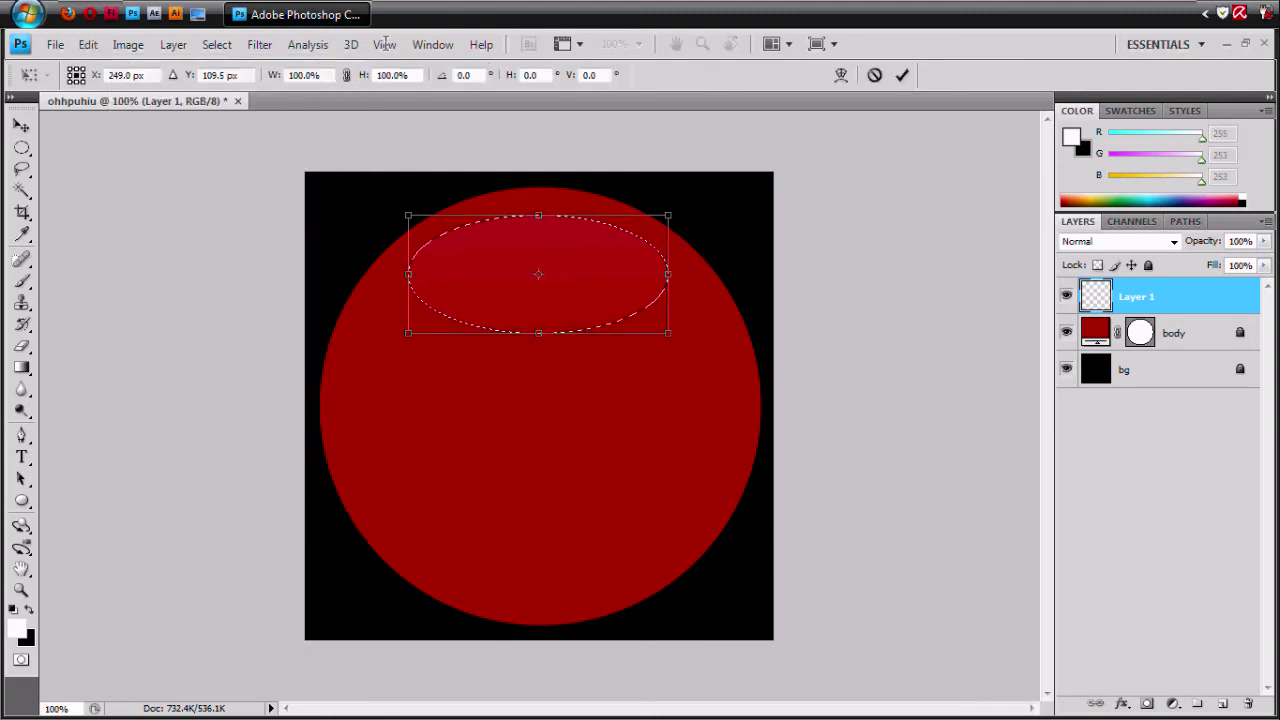
{"action": "left_click_drag", "start_coordinate": [667, 335], "coordinate": [675, 338]}
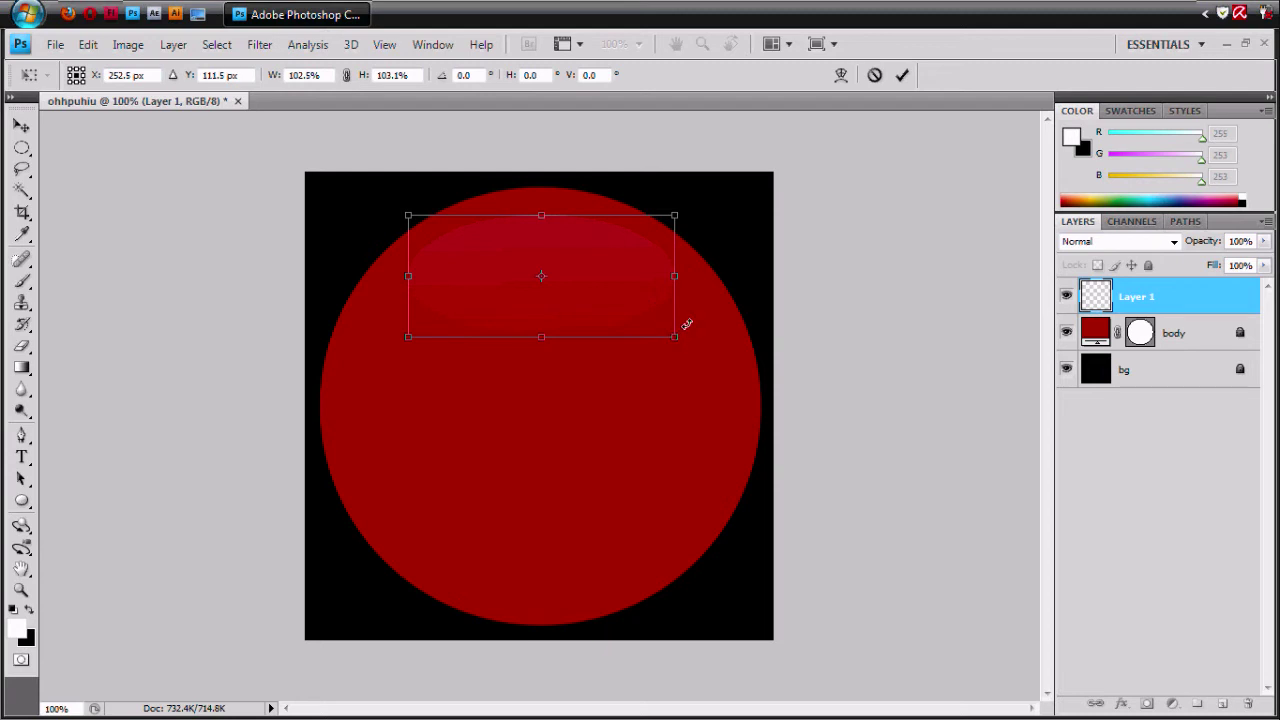
{"action": "left_click_drag", "start_coordinate": [690, 321], "coordinate": [624, 310]}
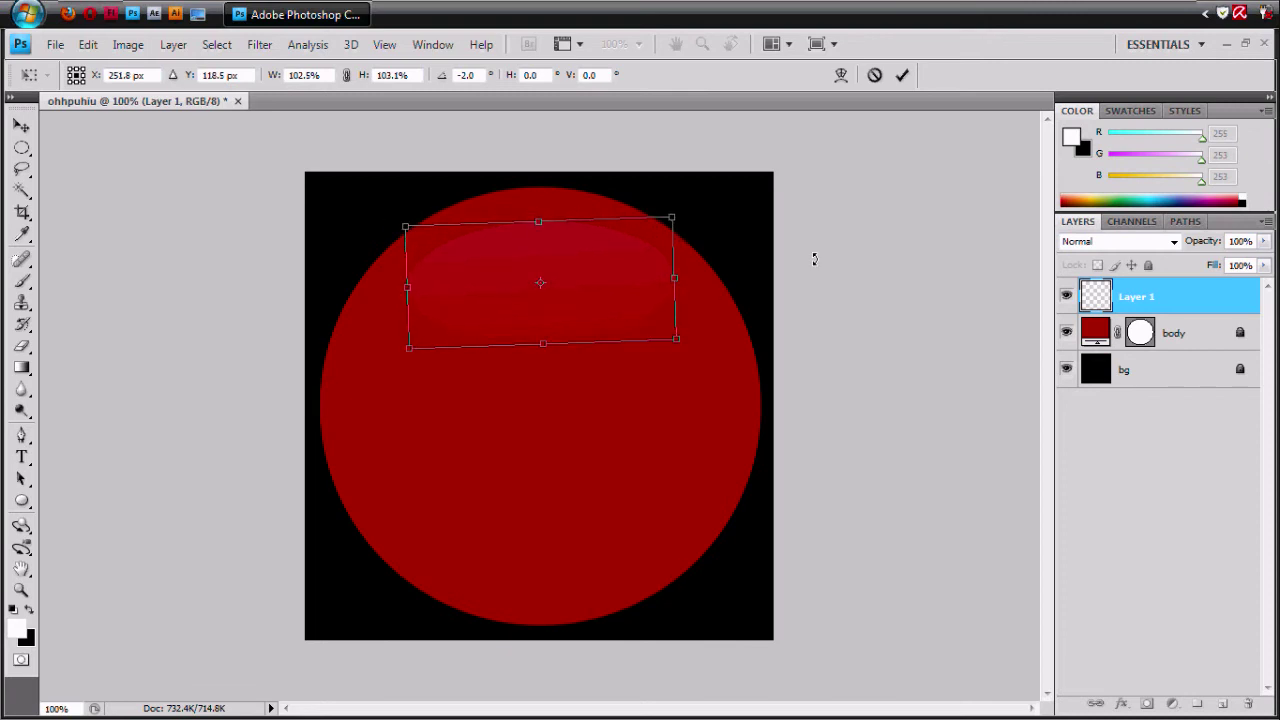
{"action": "left_click", "coordinate": [21, 128]}
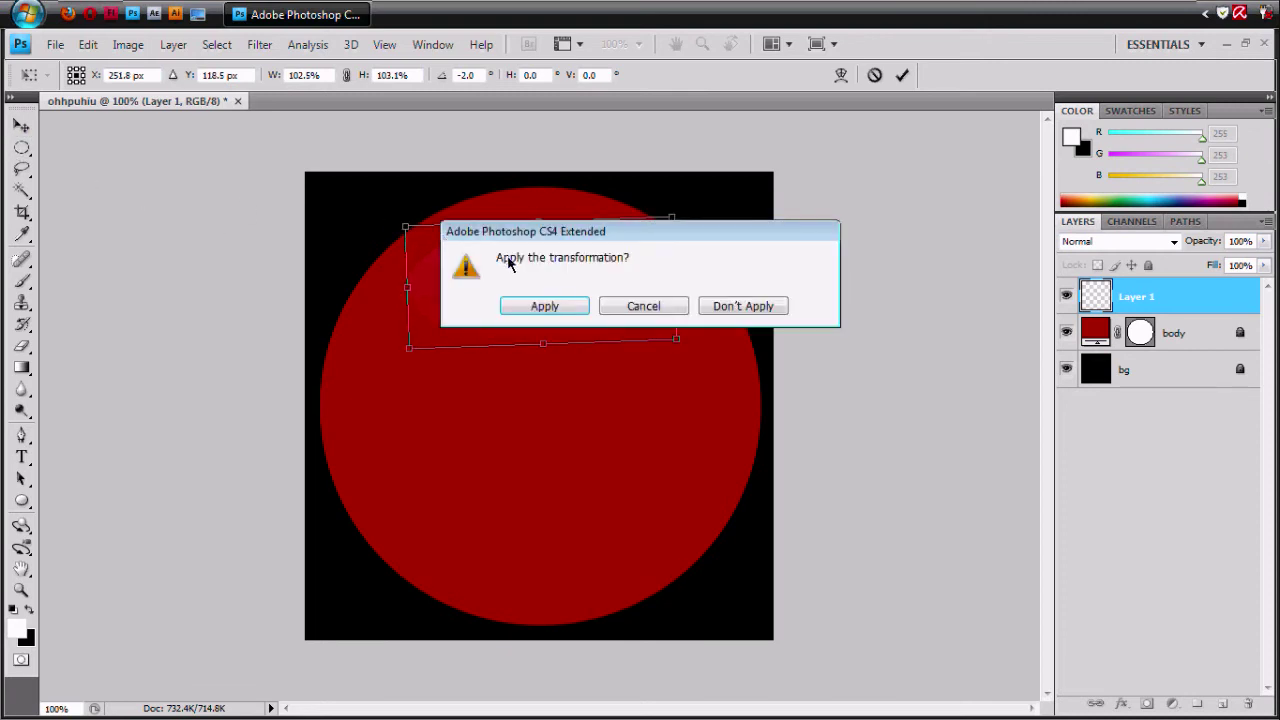
{"action": "left_click", "coordinate": [541, 306]}
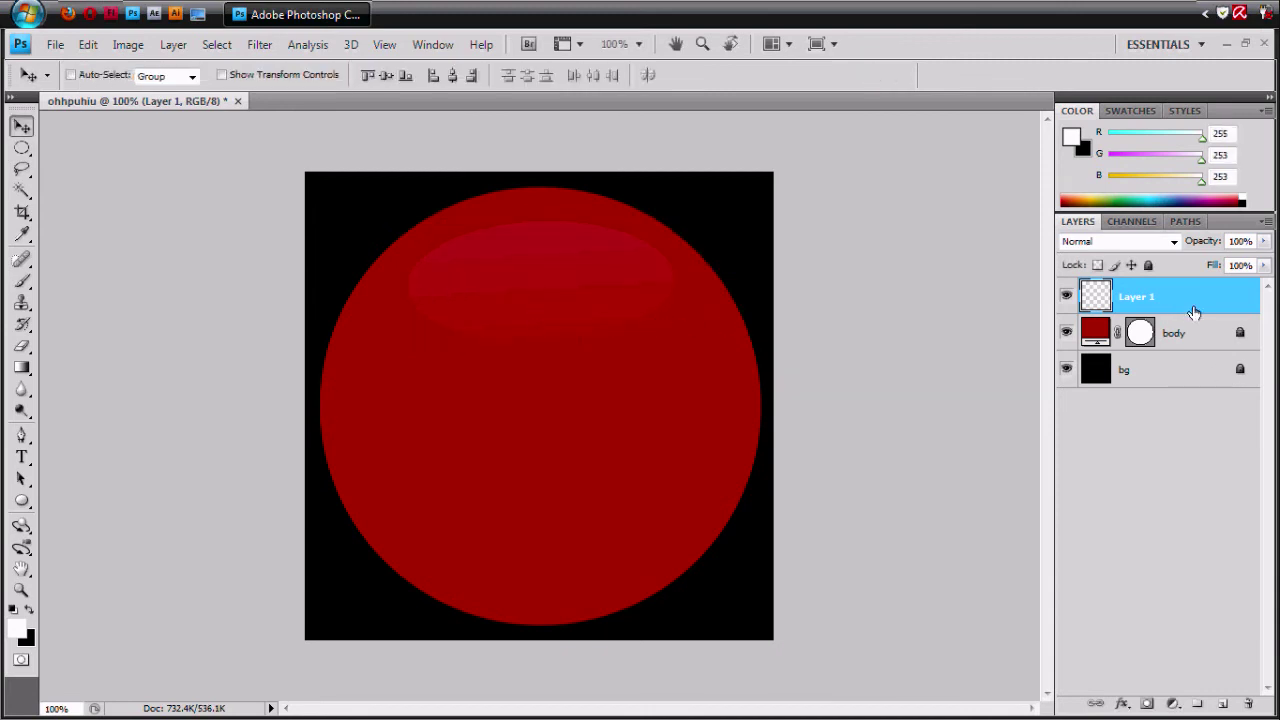
- Fully lock the highlight layer Layer 1 and add a new empty layer directly beneath it
{"action": "left_click", "coordinate": [1148, 265]}
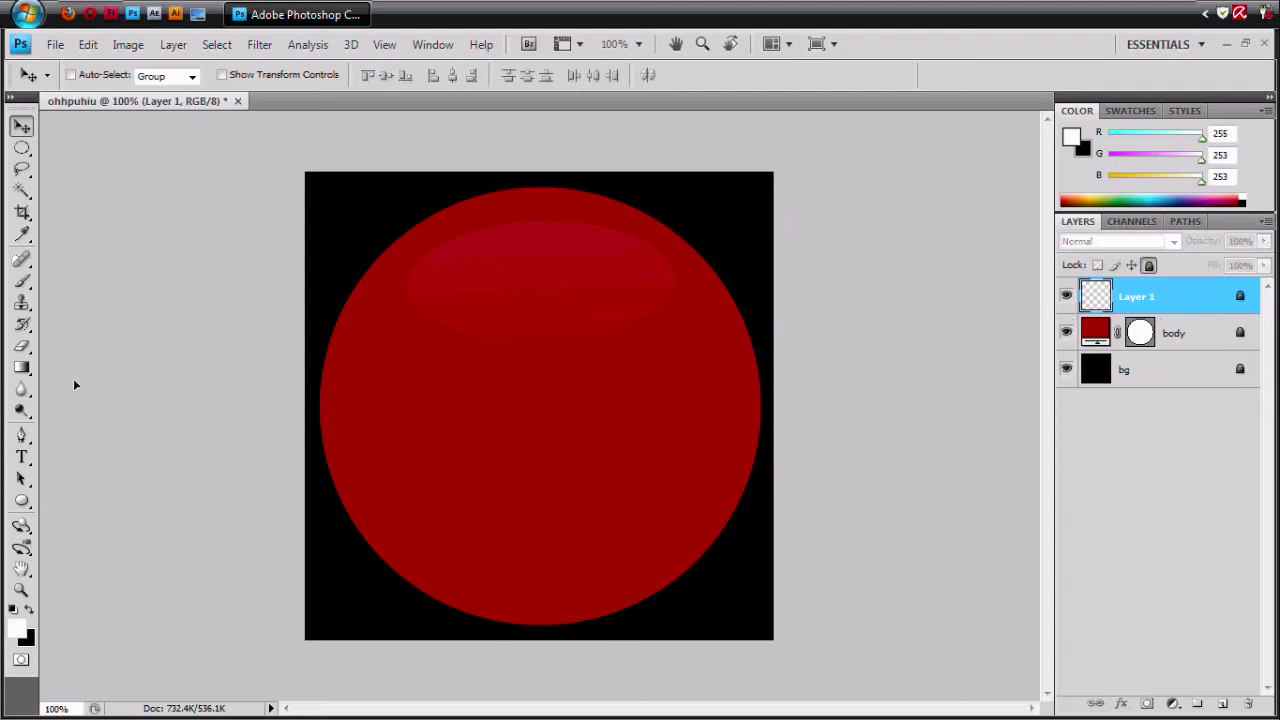
{"action": "left_click", "coordinate": [1222, 703]}
{"action": "left_click_drag", "start_coordinate": [1140, 297], "coordinate": [1143, 338]}
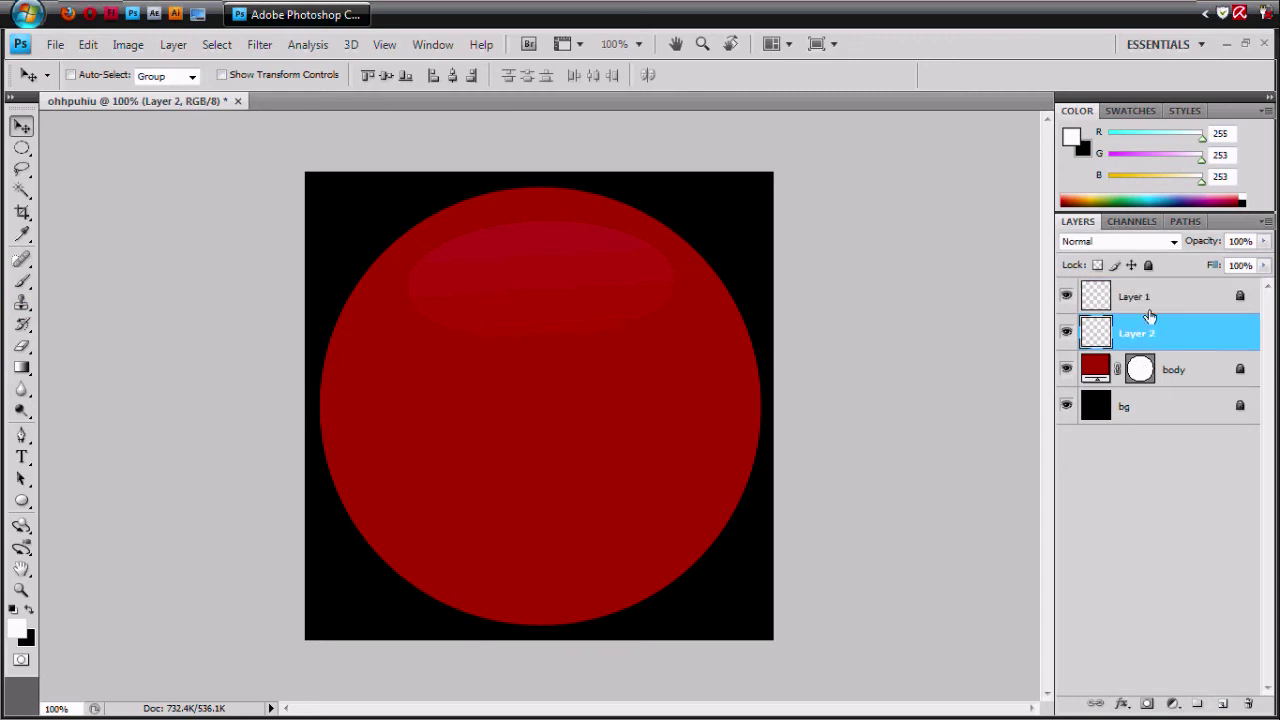
- Rename Layer 1 as shine and move the empty Layer 2 beneath the body layer
{"action": "double_click", "coordinate": [1140, 297]}
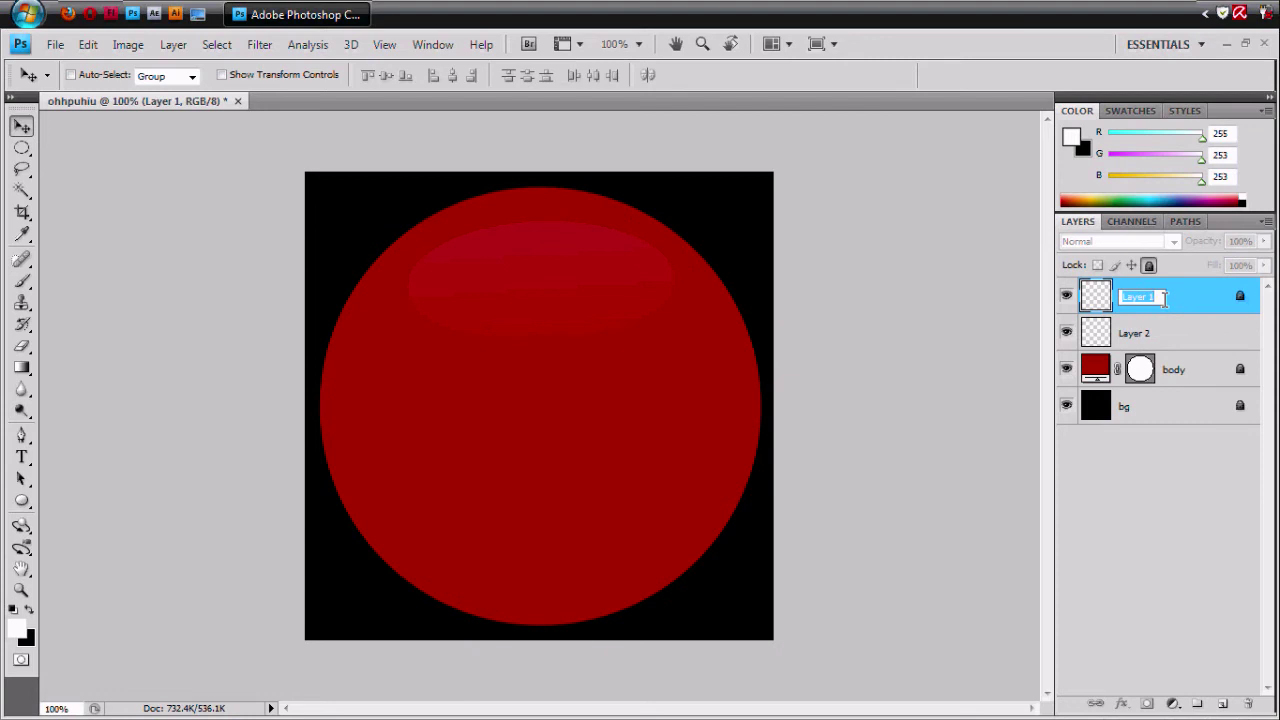
{"action": "type", "text": "shine"}
{"action": "key", "text": "Return"}
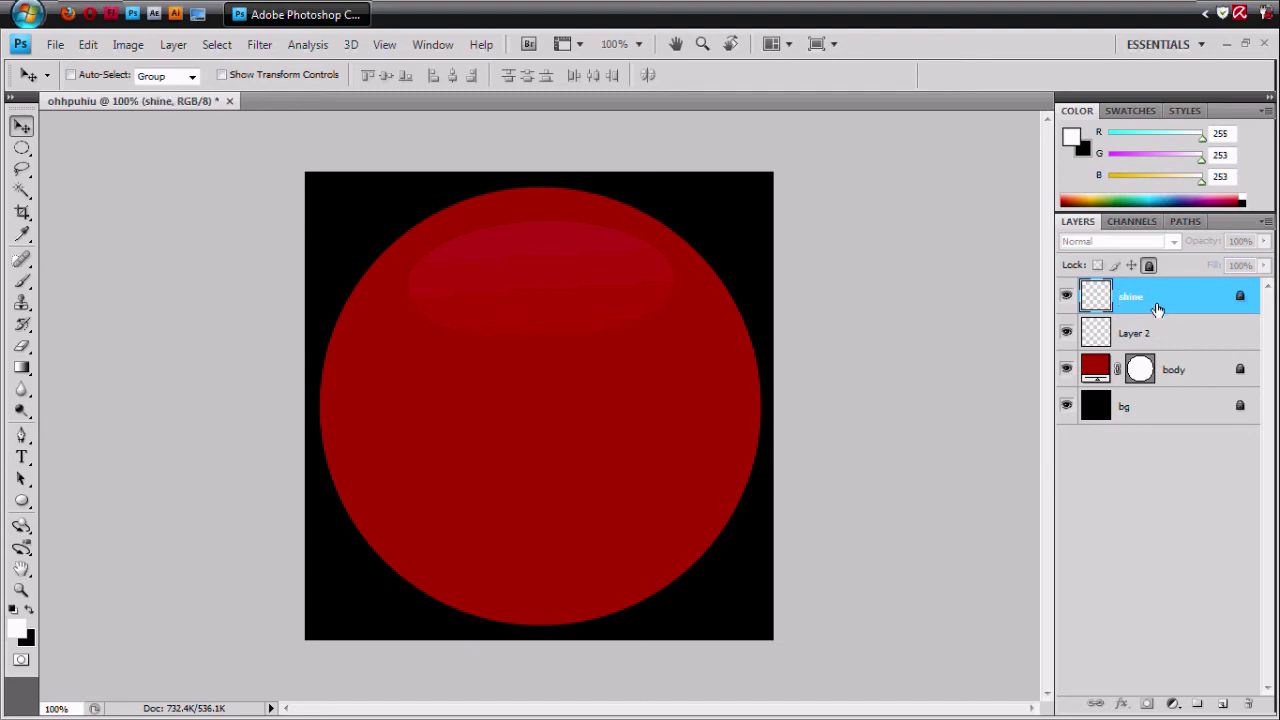
{"action": "left_click", "coordinate": [1166, 344]}
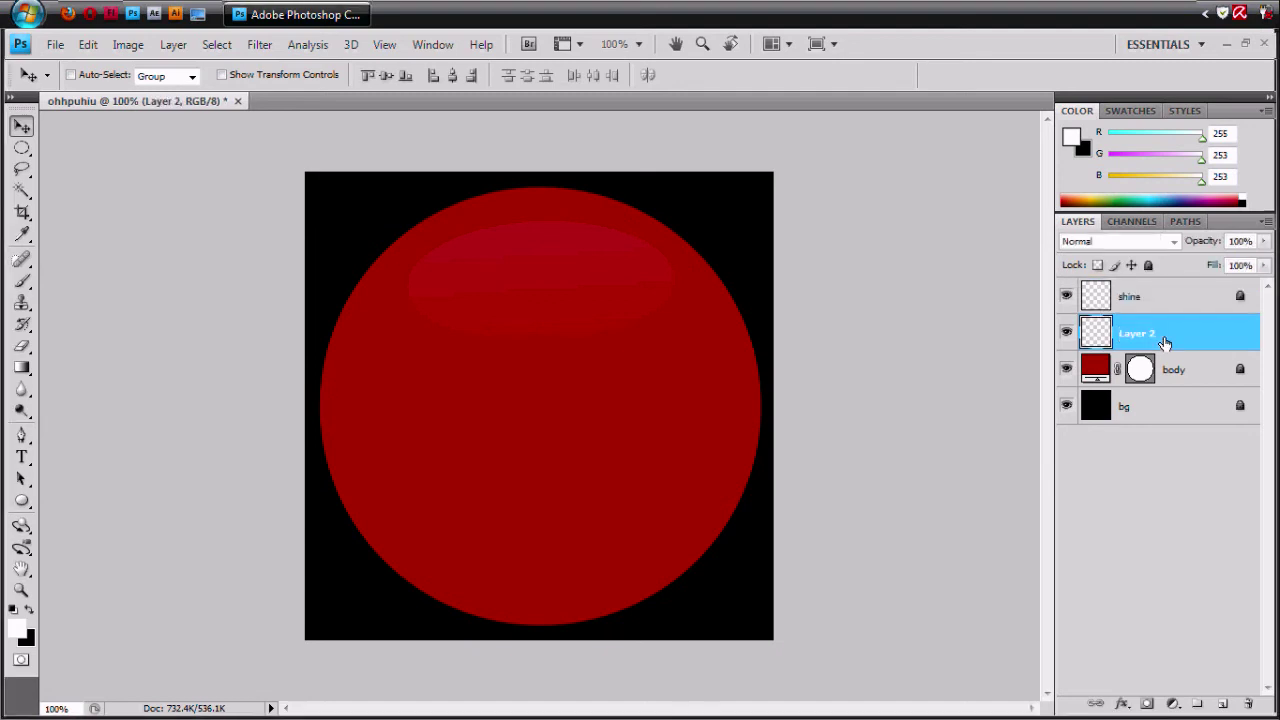
{"action": "left_click_drag", "start_coordinate": [1166, 343], "coordinate": [1168, 382]}
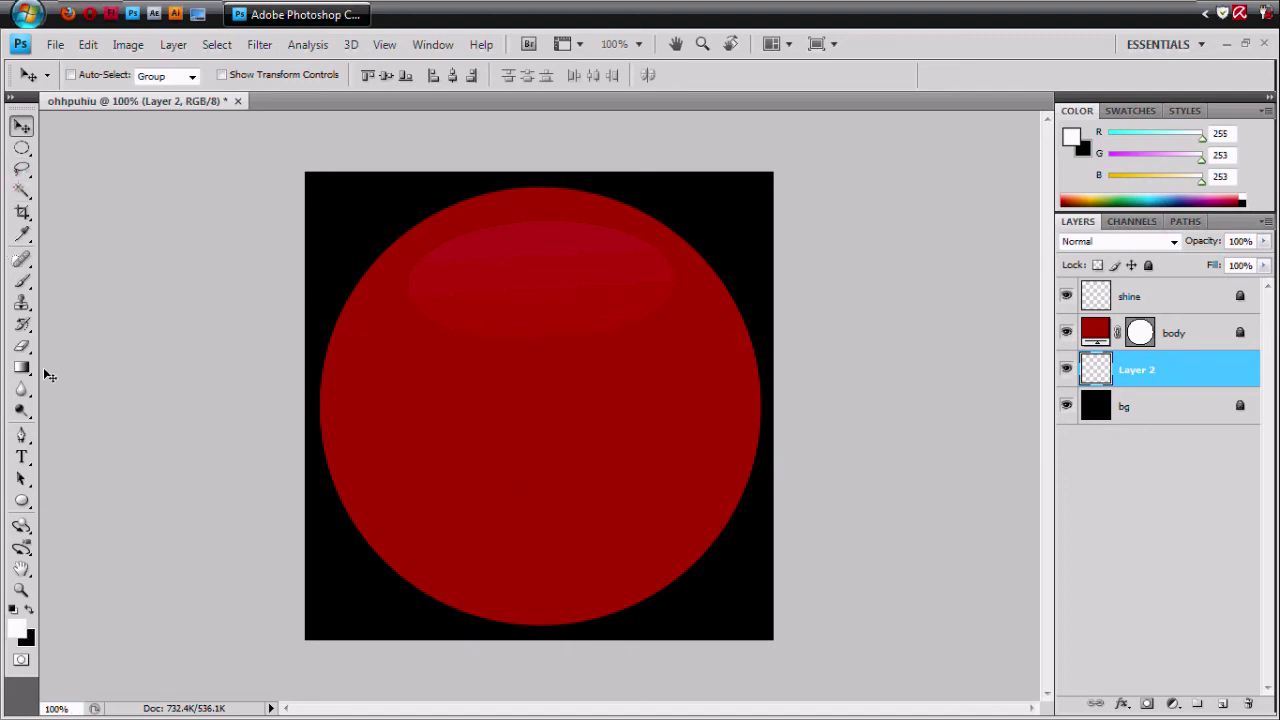
- Draw a near-white #fffdfd circle shape about 500 px in diameter on Layer 2 and centre it behind the red ball
{"action": "left_click", "coordinate": [22, 500]}
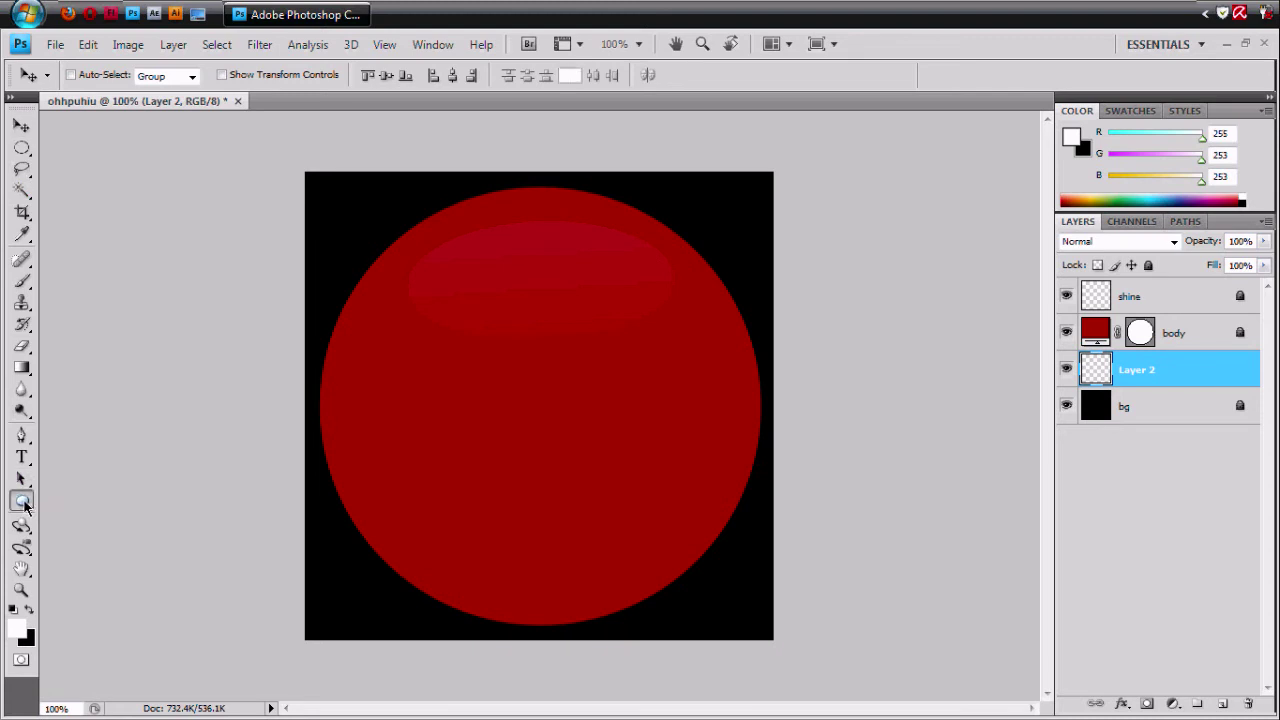
{"action": "left_click", "coordinate": [22, 632]}
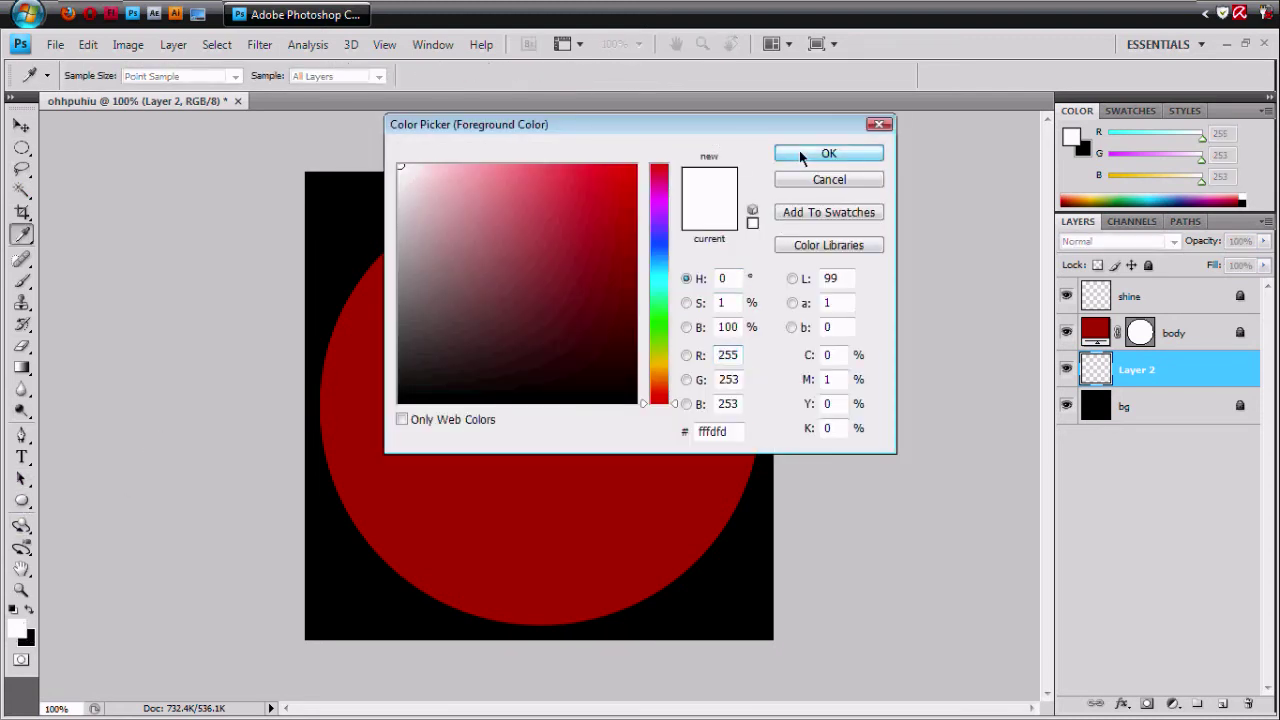
{"action": "left_click", "coordinate": [801, 155]}
{"action": "left_click_drag", "start_coordinate": [340, 208], "coordinate": [831, 677]}
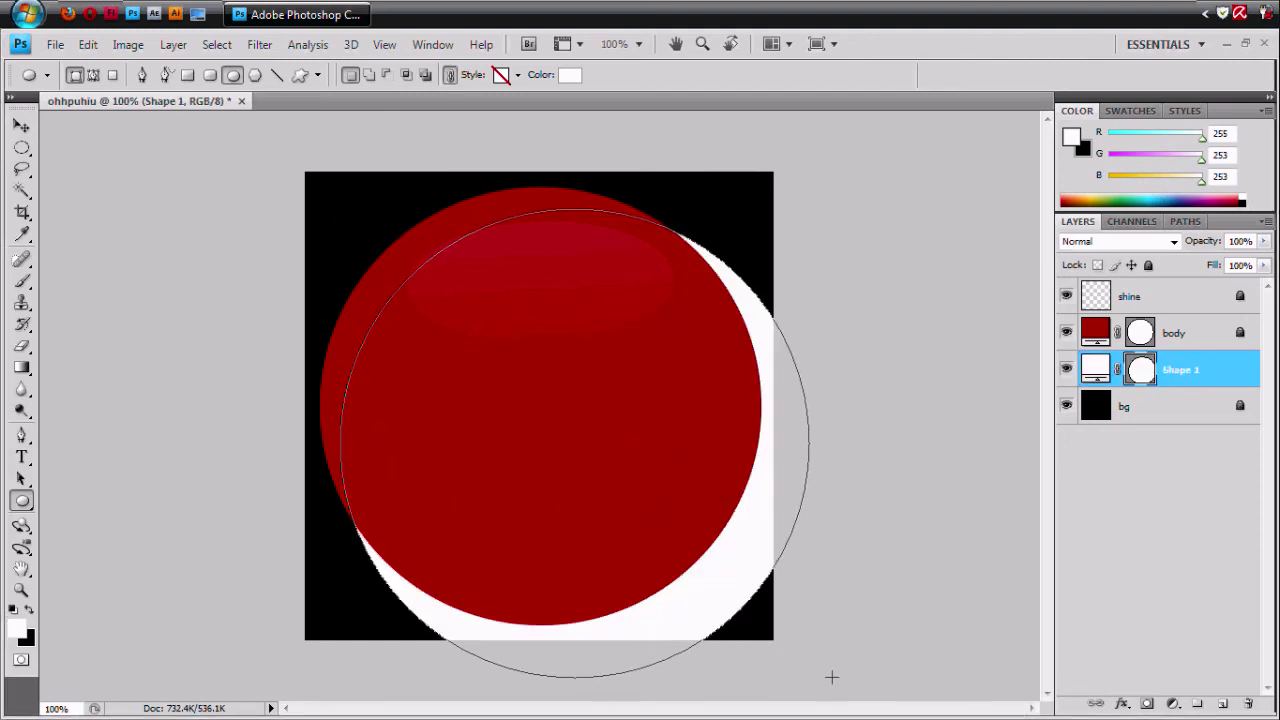
{"action": "left_click", "coordinate": [21, 125]}
{"action": "mouse_move", "coordinate": [571, 601]}
{"action": "left_mouse_down"}
{"action": "mouse_move", "coordinate": [556, 588]}
{"action": "mouse_move", "coordinate": [566, 594]}
{"action": "left_mouse_up"}
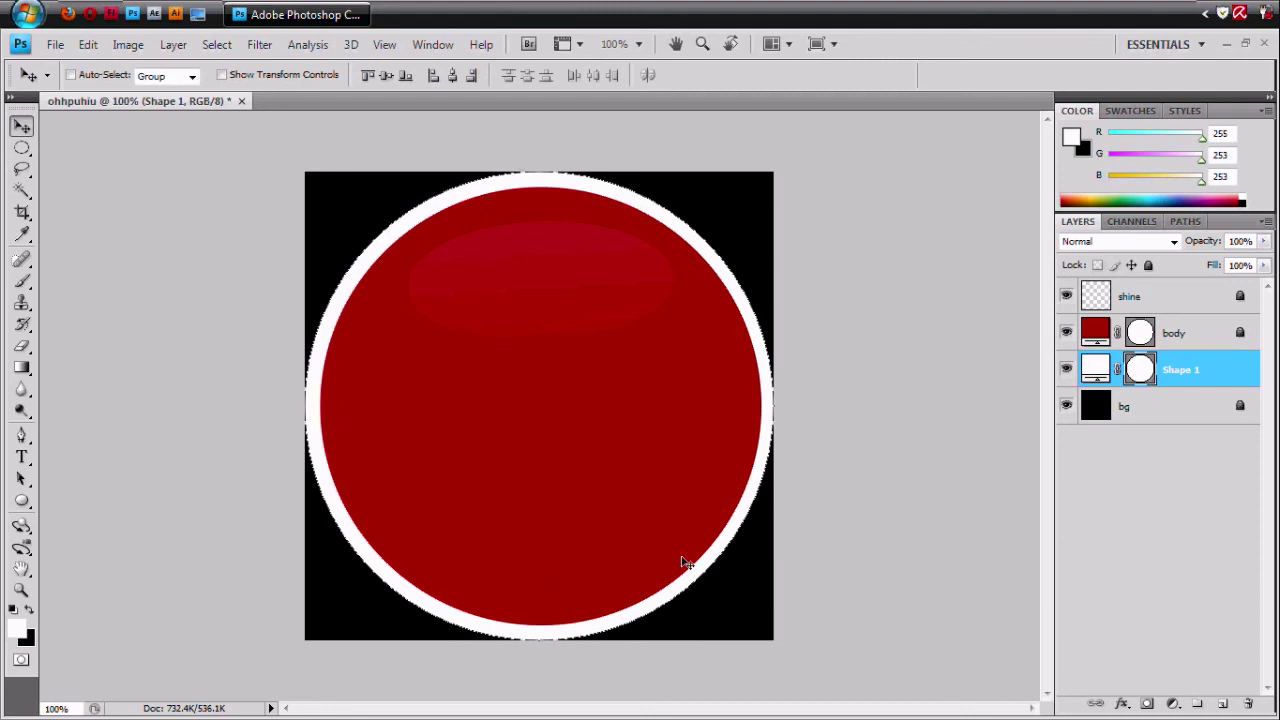
- Free-transform the white circle to 100.0% width and 98.9% height, keeping it horizontally centred on the canvas
{"action": "left_click", "coordinate": [88, 45]}
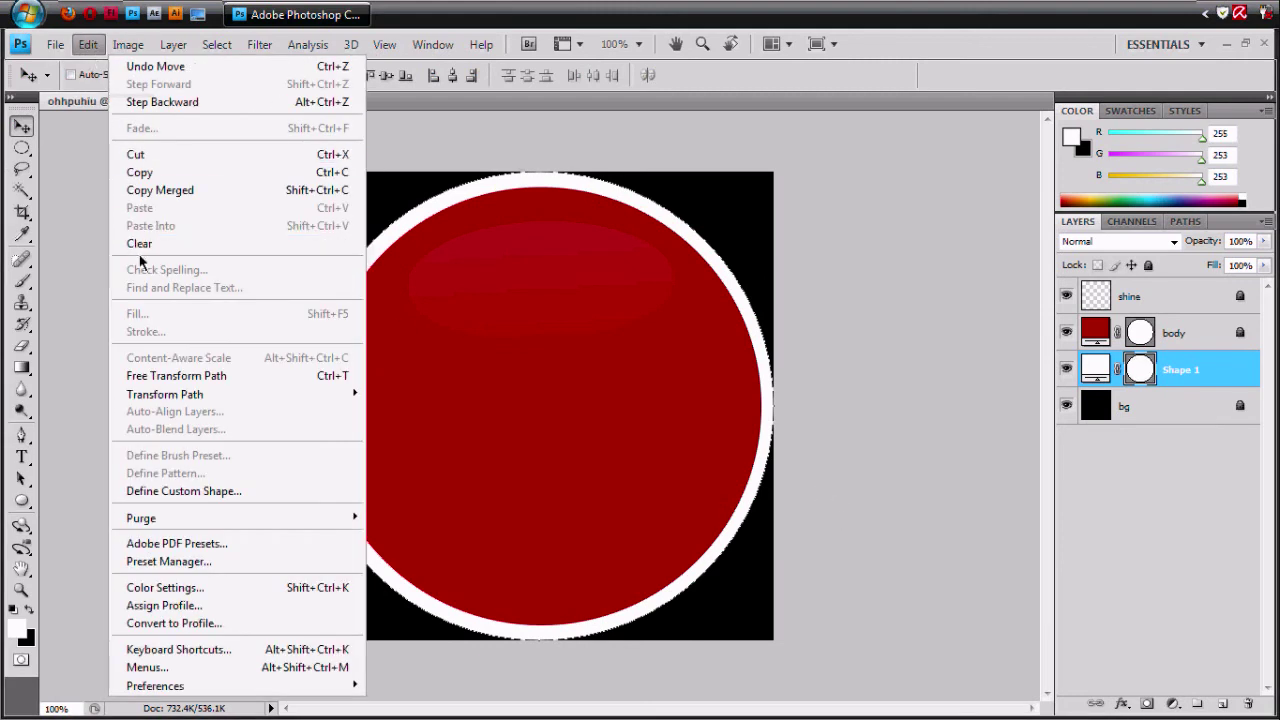
{"action": "left_click", "coordinate": [185, 375]}
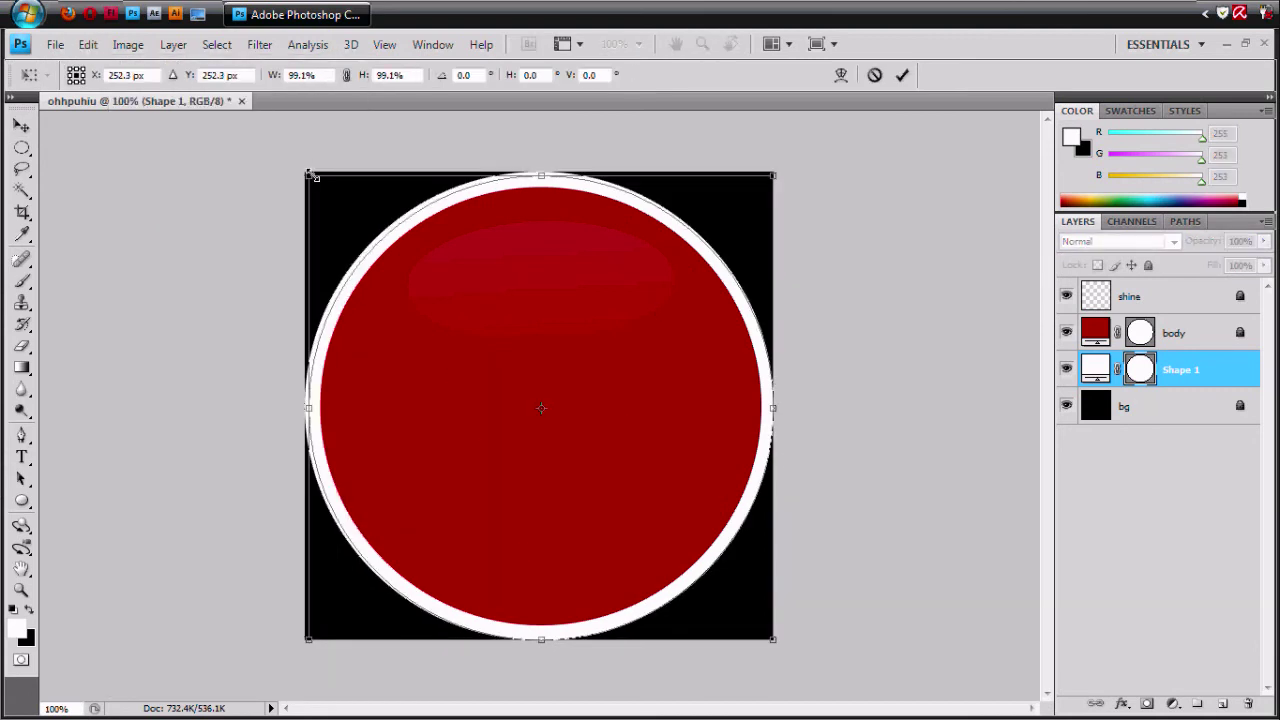
{"action": "left_click_drag", "start_coordinate": [311, 176], "coordinate": [317, 180]}
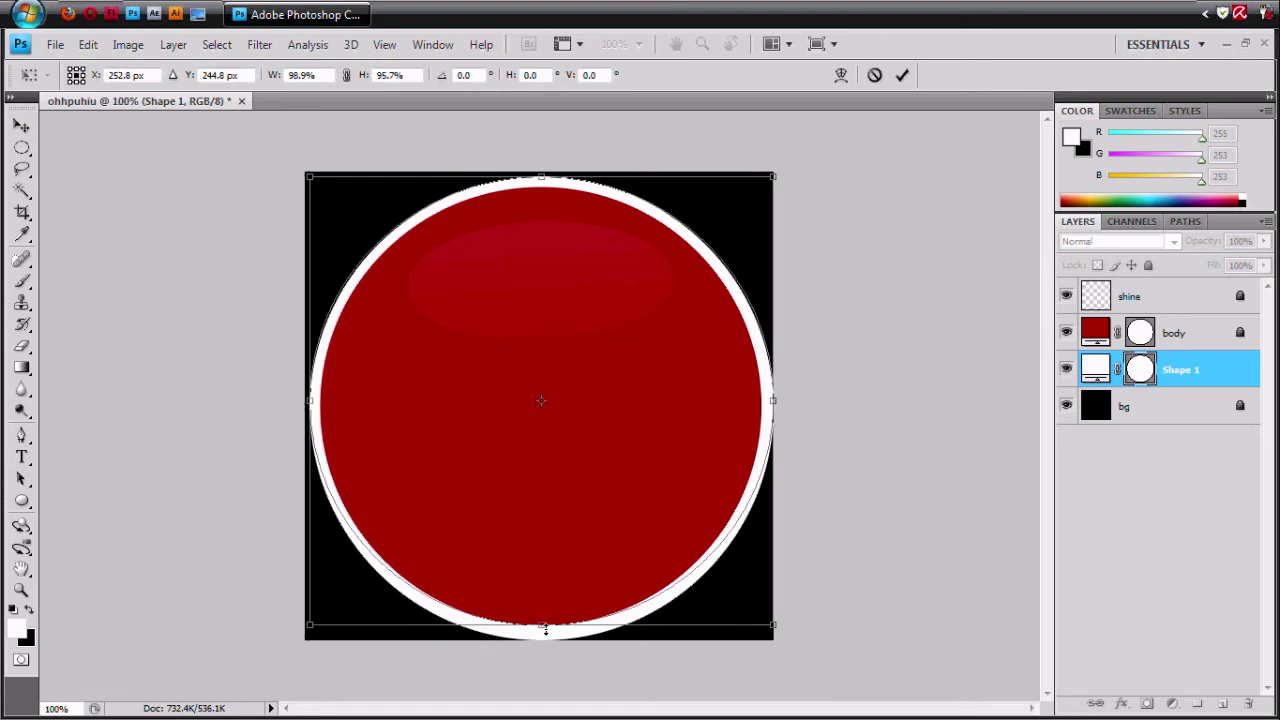
{"action": "left_click_drag", "start_coordinate": [309, 645], "coordinate": [296, 650]}
{"action": "key", "text": "ctrl+z"}
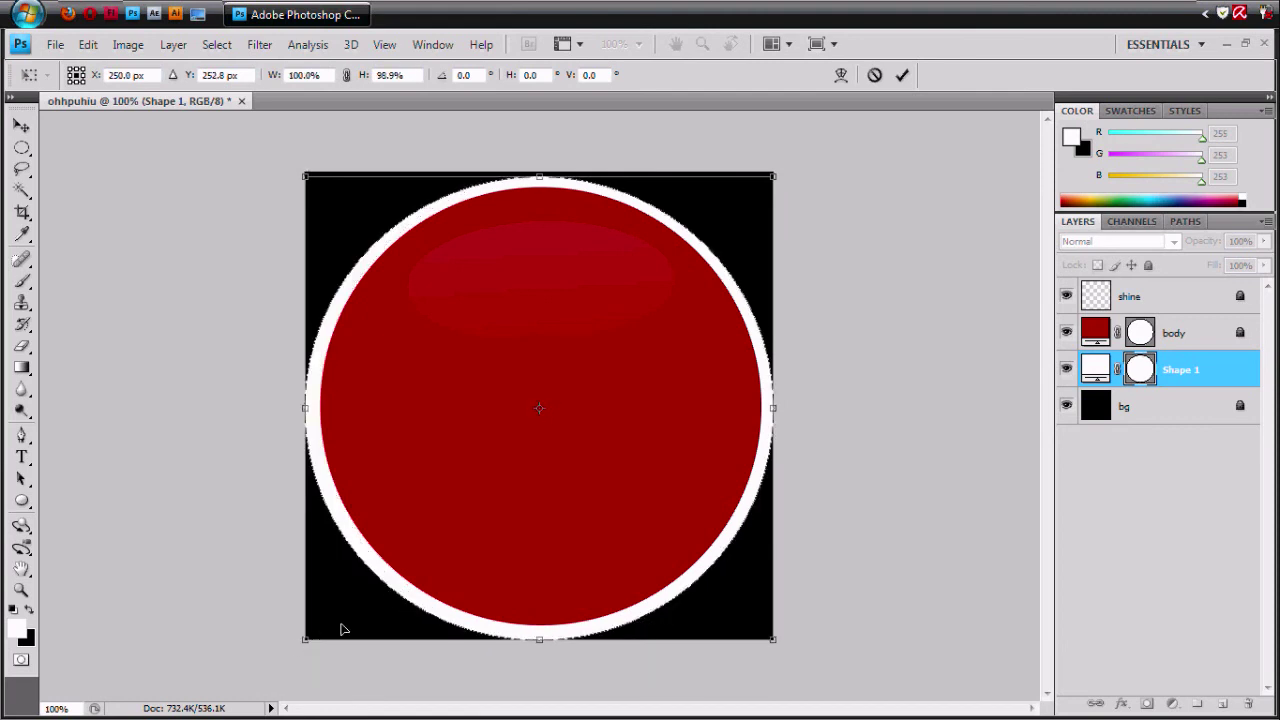
{"action": "key", "text": "Right"}
{"action": "key", "text": "Right"}
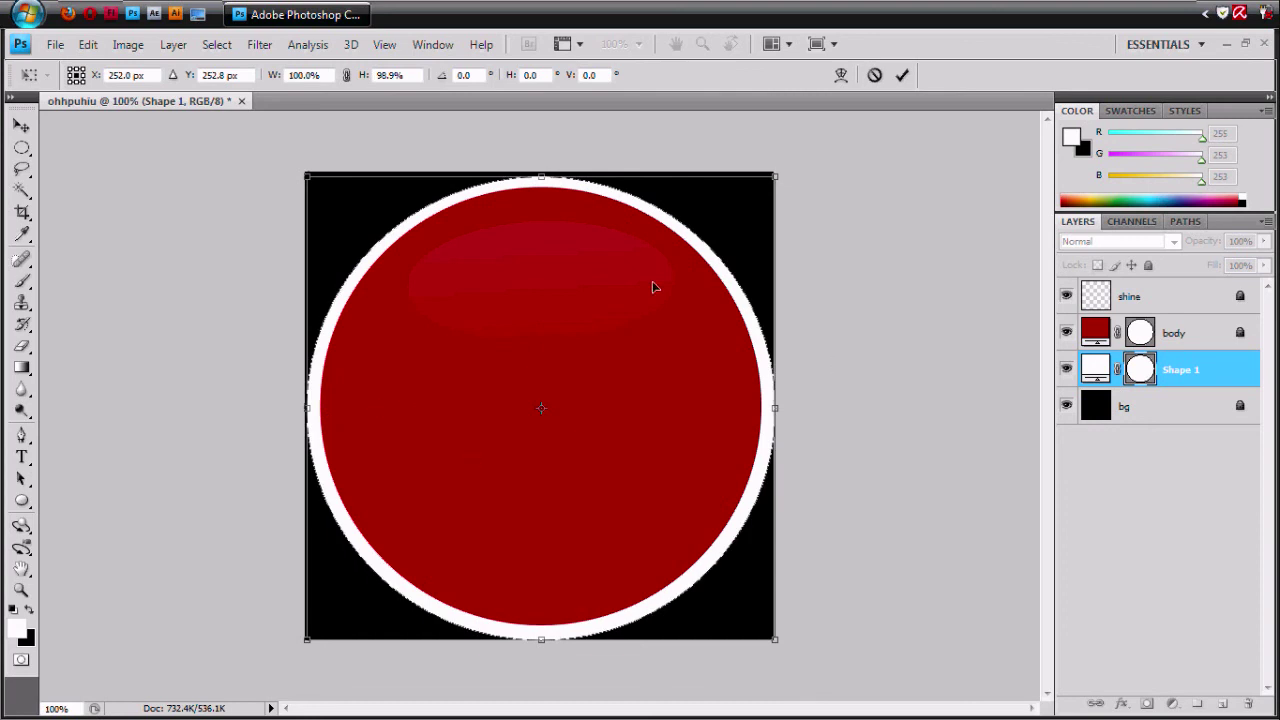
{"action": "left_click", "coordinate": [22, 126]}
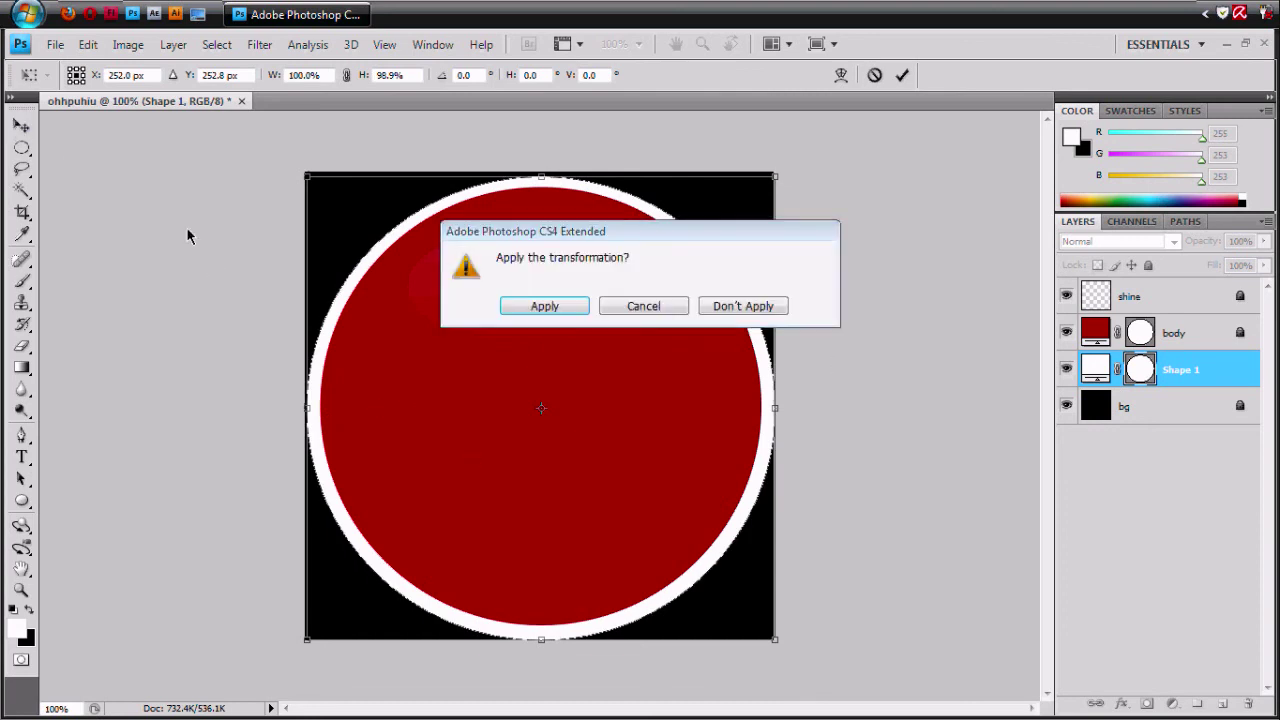
{"action": "left_click", "coordinate": [555, 306]}
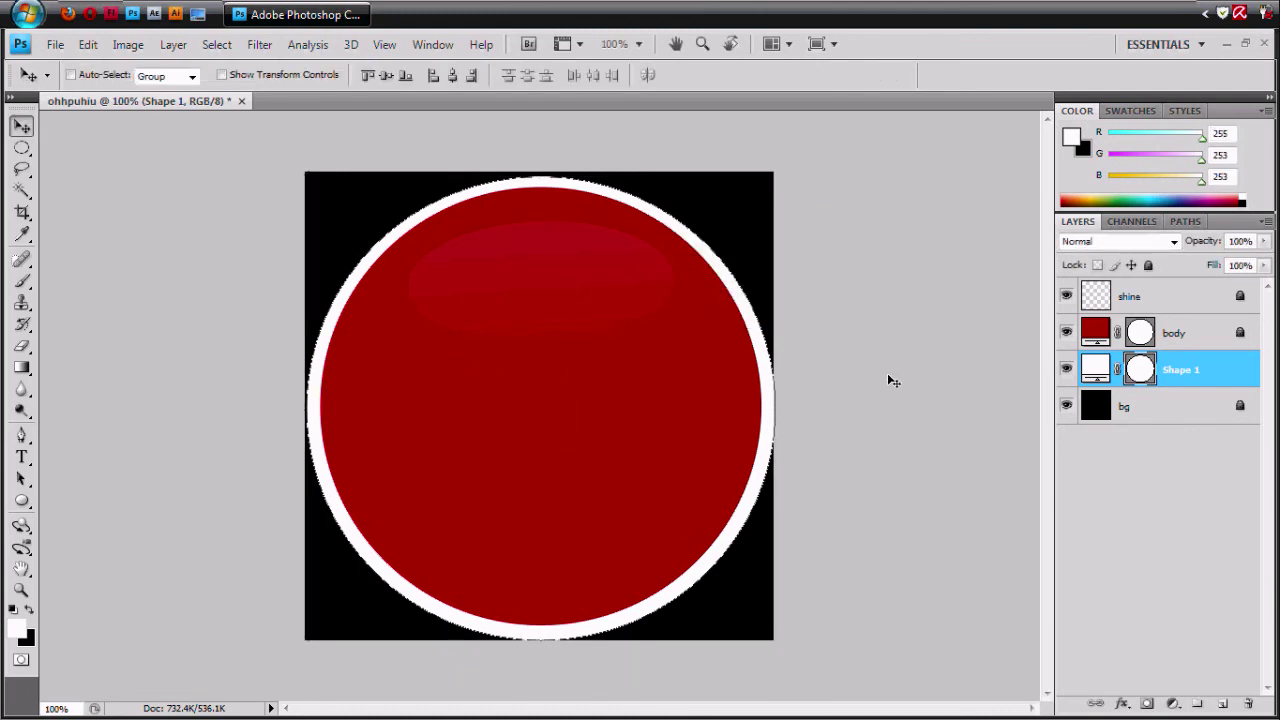
{"action": "mouse_move", "coordinate": [806, 451]}
{"action": "left_mouse_down"}
{"action": "mouse_move", "coordinate": [749, 523]}
{"action": "mouse_move", "coordinate": [691, 531]}
{"action": "mouse_move", "coordinate": [791, 471]}
{"action": "mouse_move", "coordinate": [813, 472]}
{"action": "left_mouse_up"}
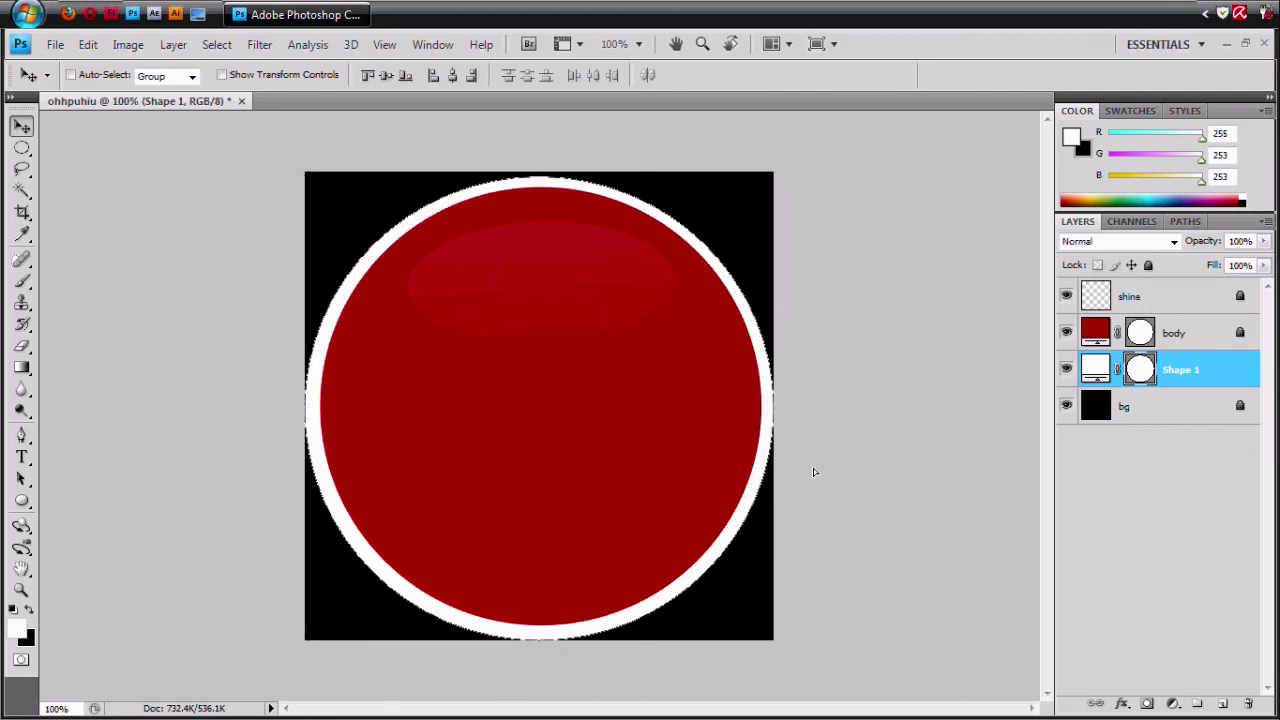
- Unlock the body and shine layers, centring the red circle within the white ring and shifting the highlight slightly to the left
{"action": "left_click", "coordinate": [1162, 344]}
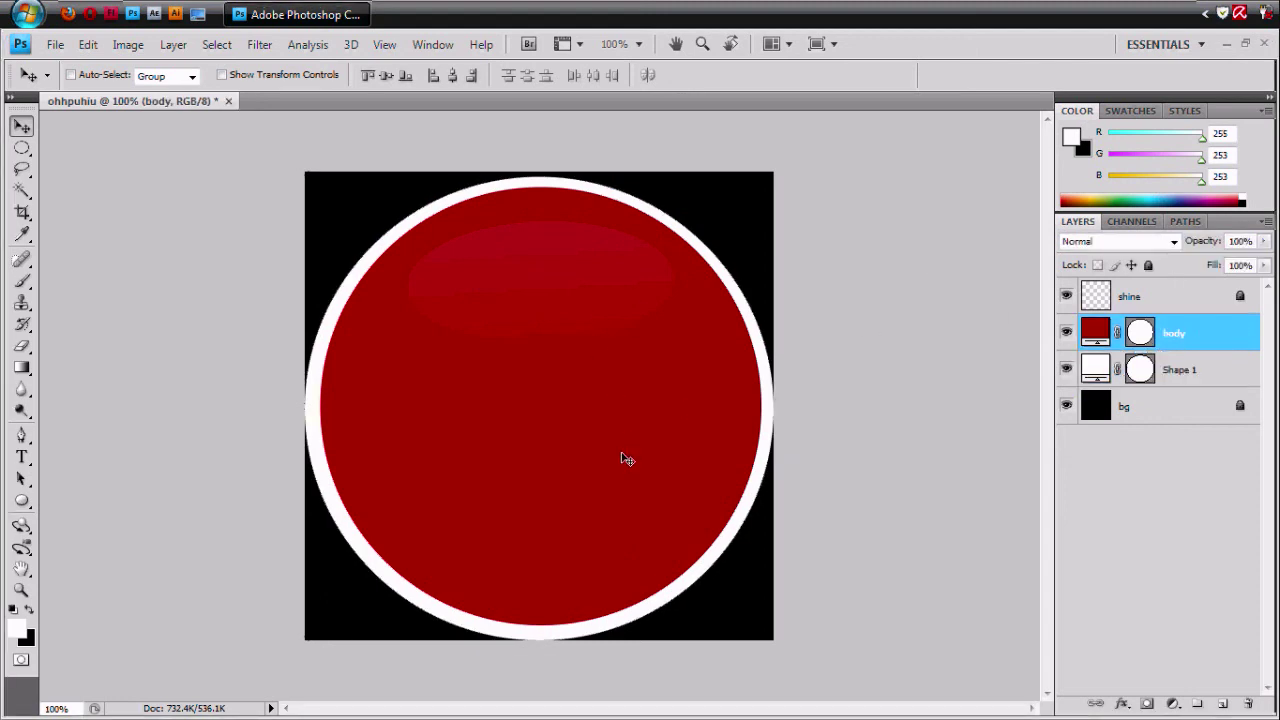
{"action": "left_click_drag", "start_coordinate": [620, 458], "coordinate": [615, 452]}
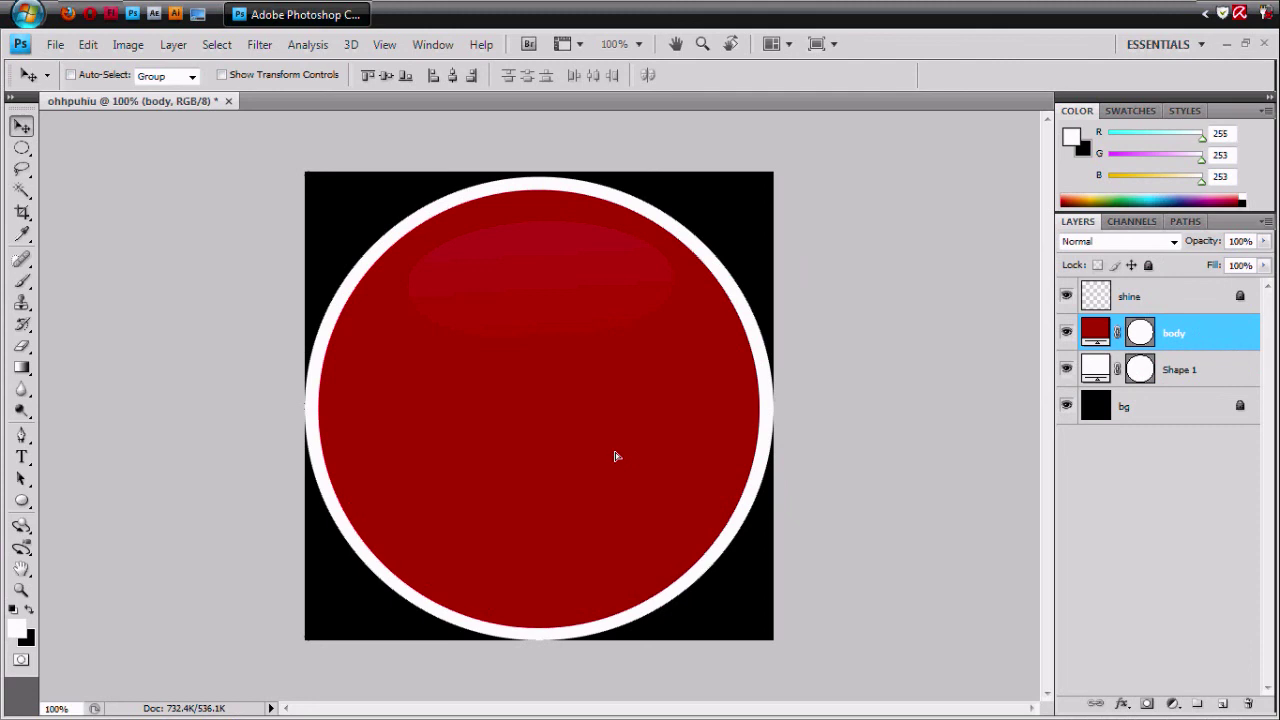
{"action": "left_click", "coordinate": [1158, 302]}
{"action": "left_click", "coordinate": [1150, 265]}
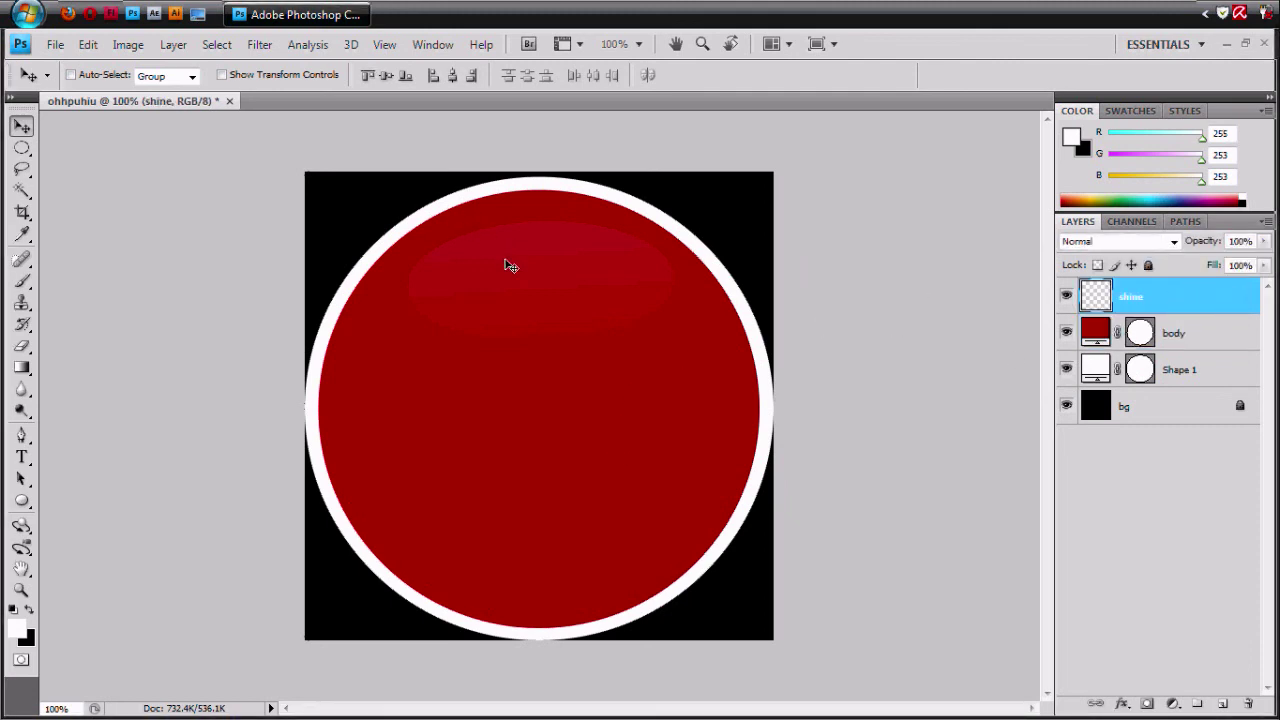
{"action": "left_click_drag", "start_coordinate": [500, 278], "coordinate": [492, 277]}
- Remove the full lock from the bg layer
{"action": "left_click", "coordinate": [1245, 410]}
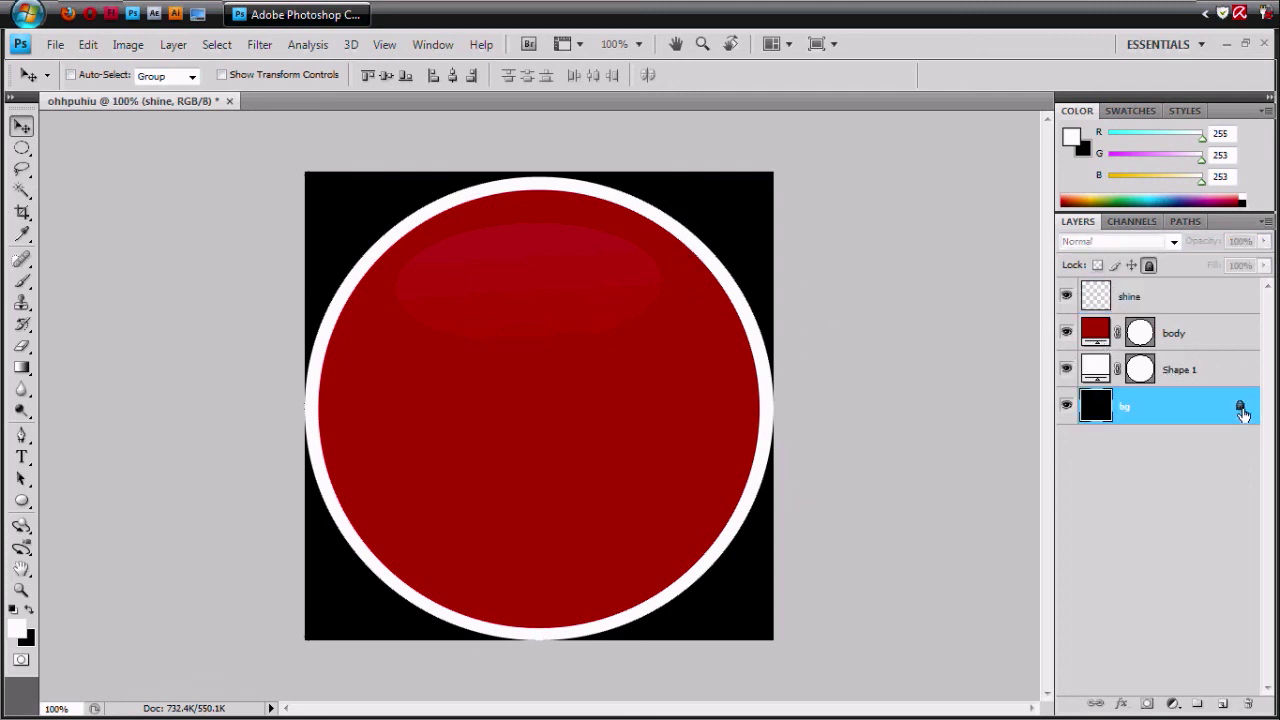
{"action": "left_click", "coordinate": [1148, 265]}
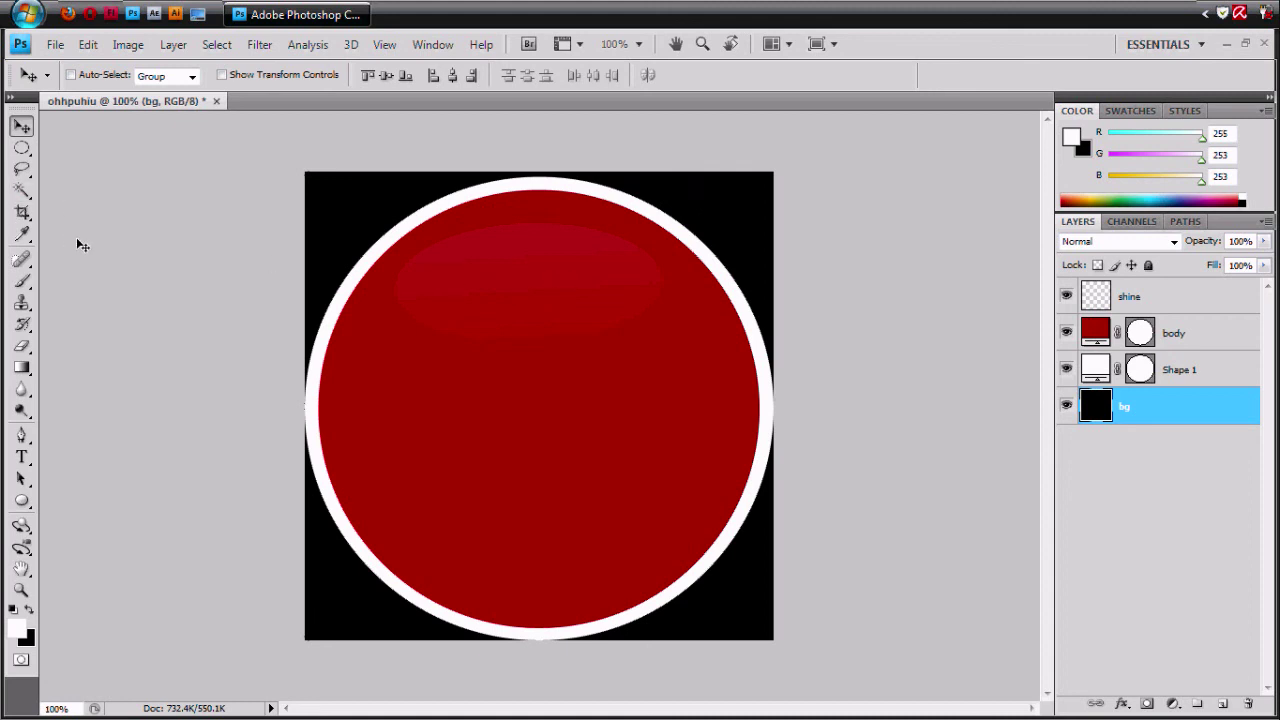
- Select the body layer and set up a soft 100 px brush with 0% hardness and black as the foreground colour
{"action": "left_click", "coordinate": [1202, 336]}
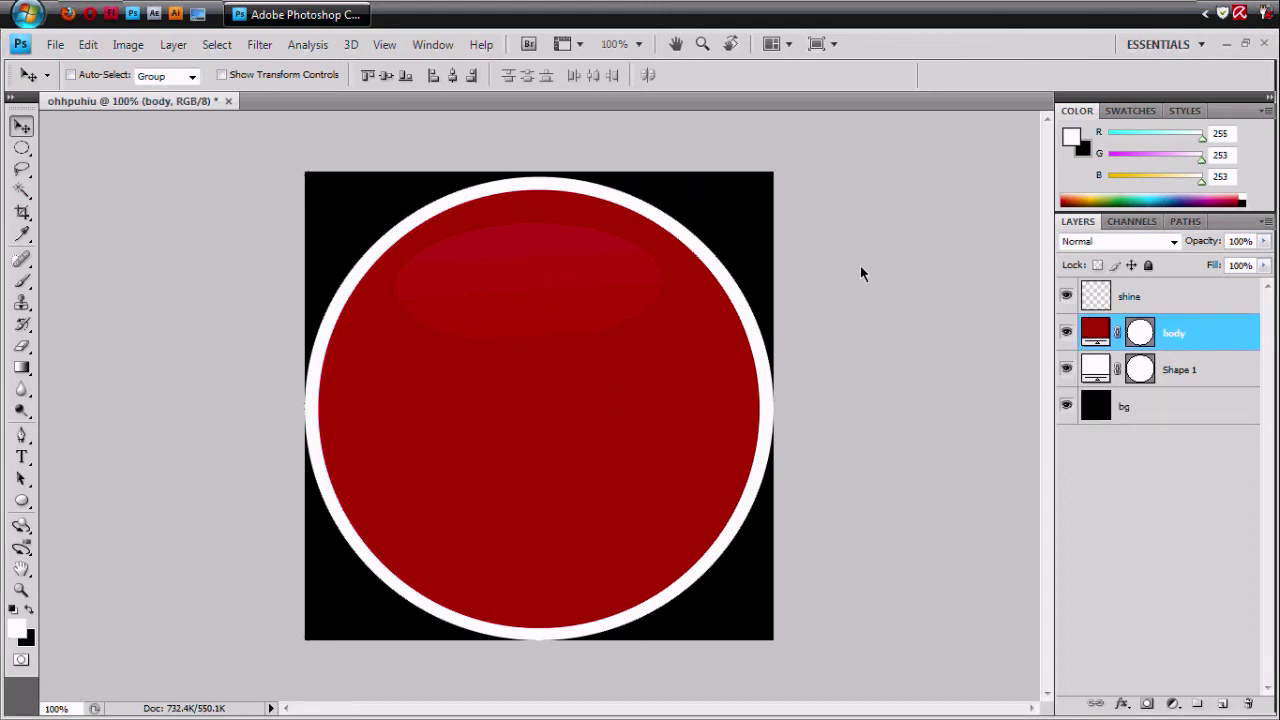
{"action": "left_click", "coordinate": [21, 280]}
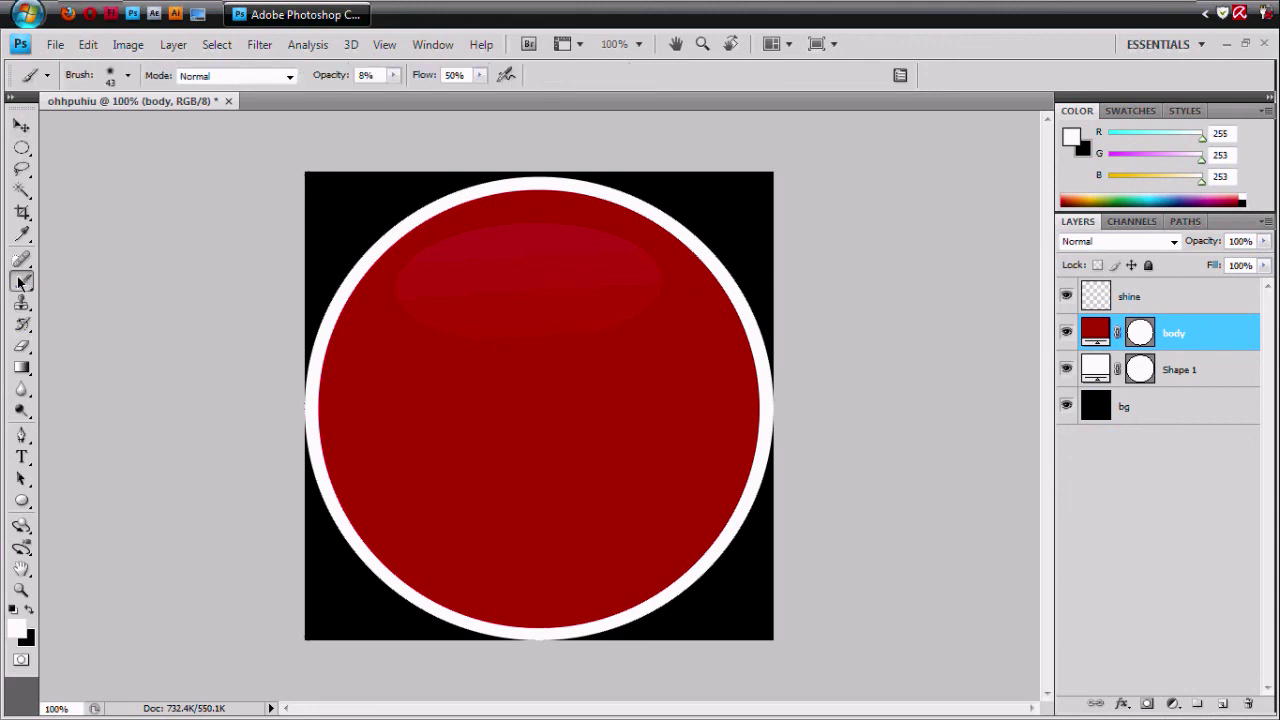
{"action": "left_click", "coordinate": [128, 76]}
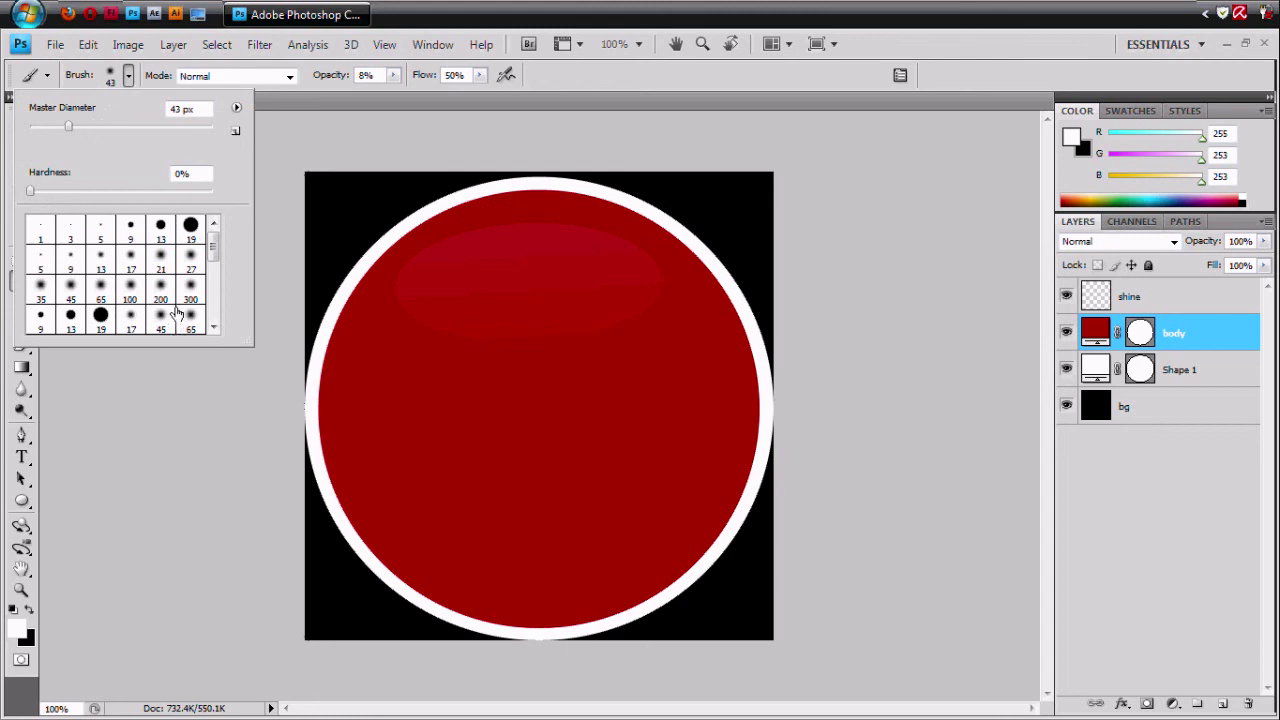
{"action": "scroll", "coordinate": [188, 296], "scroll_direction": "down", "scroll_amount": 1}
{"action": "left_click", "coordinate": [190, 264]}
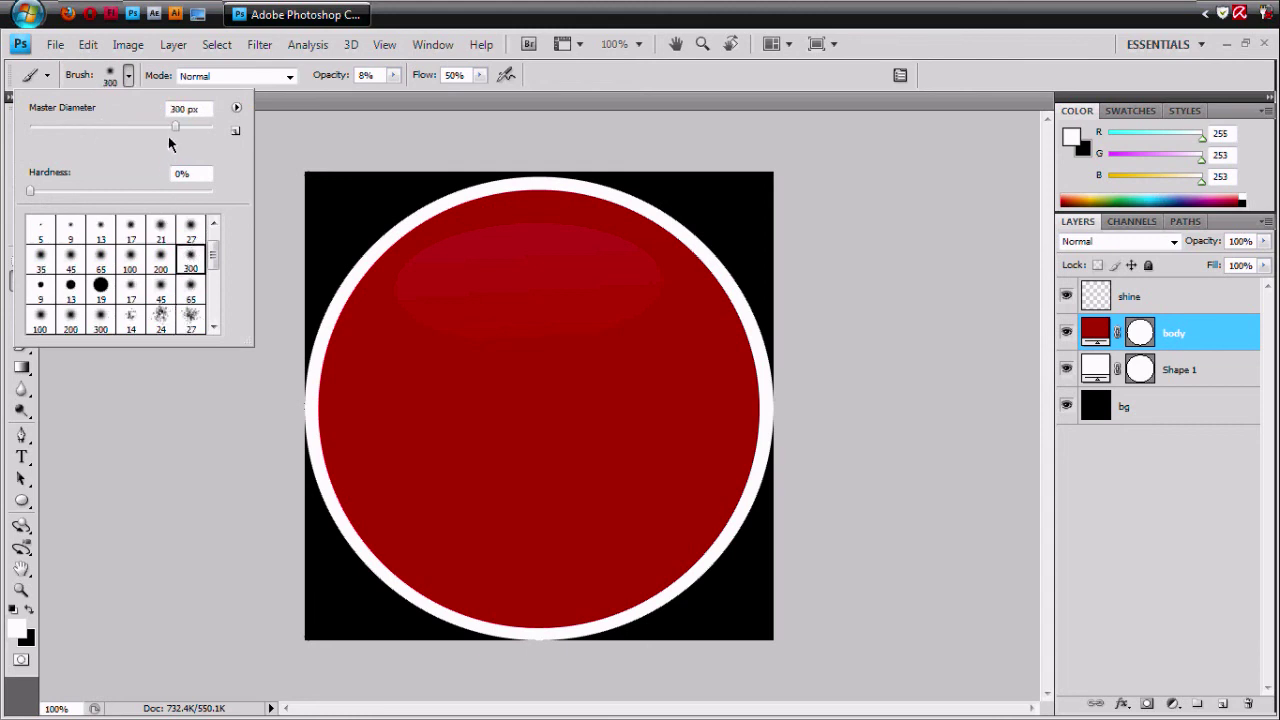
{"action": "left_click", "coordinate": [129, 261]}
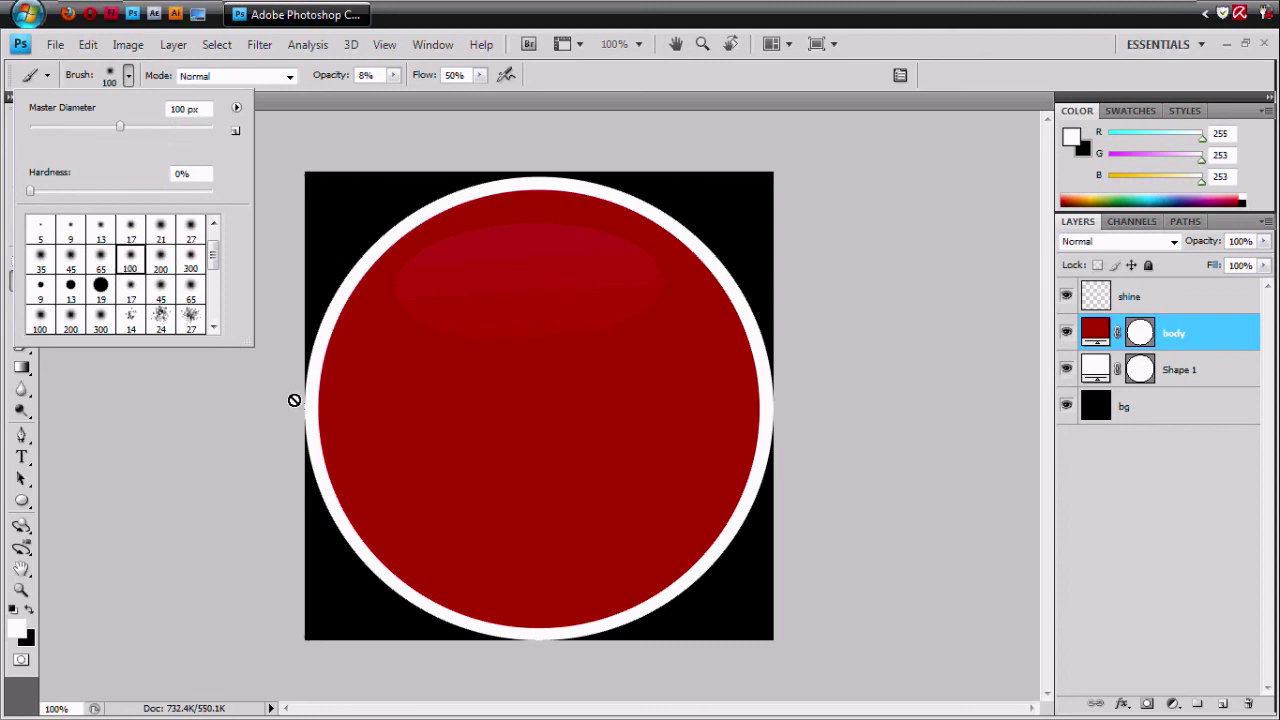
{"action": "left_click", "coordinate": [30, 612]}
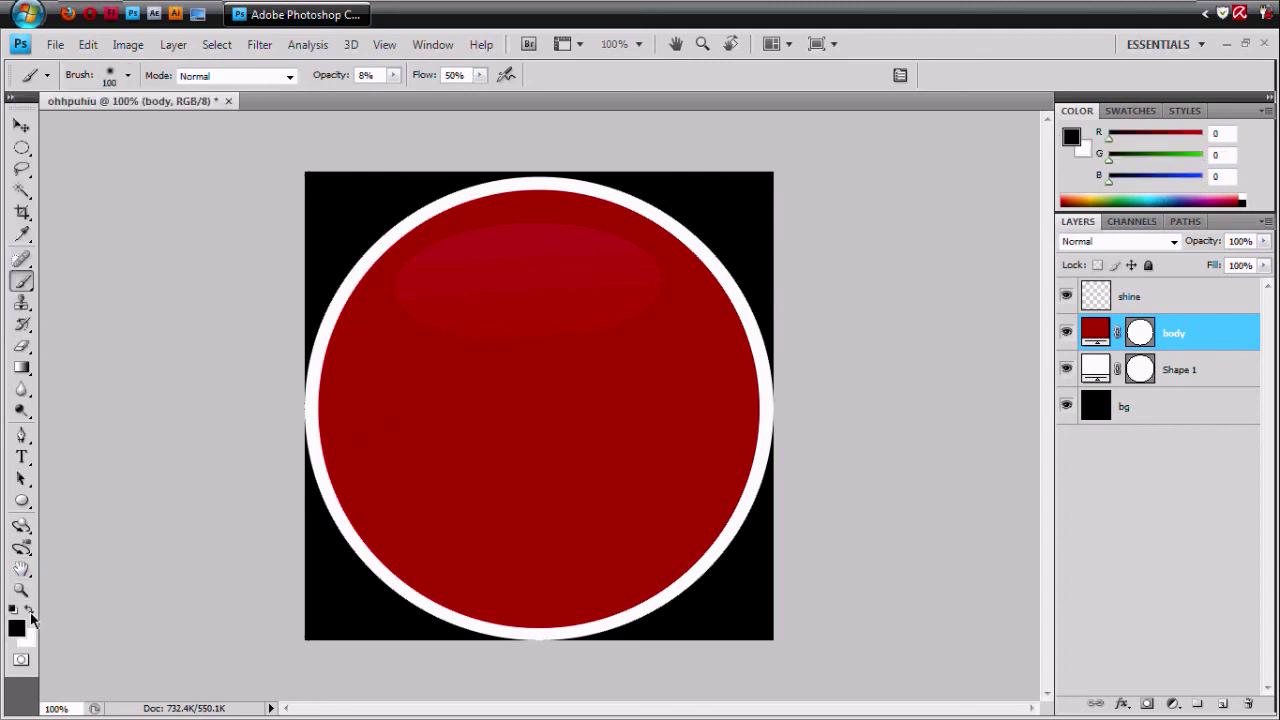
- Rasterize the body shape layer and lock its transparent pixels
{"action": "left_click", "coordinate": [470, 465]}
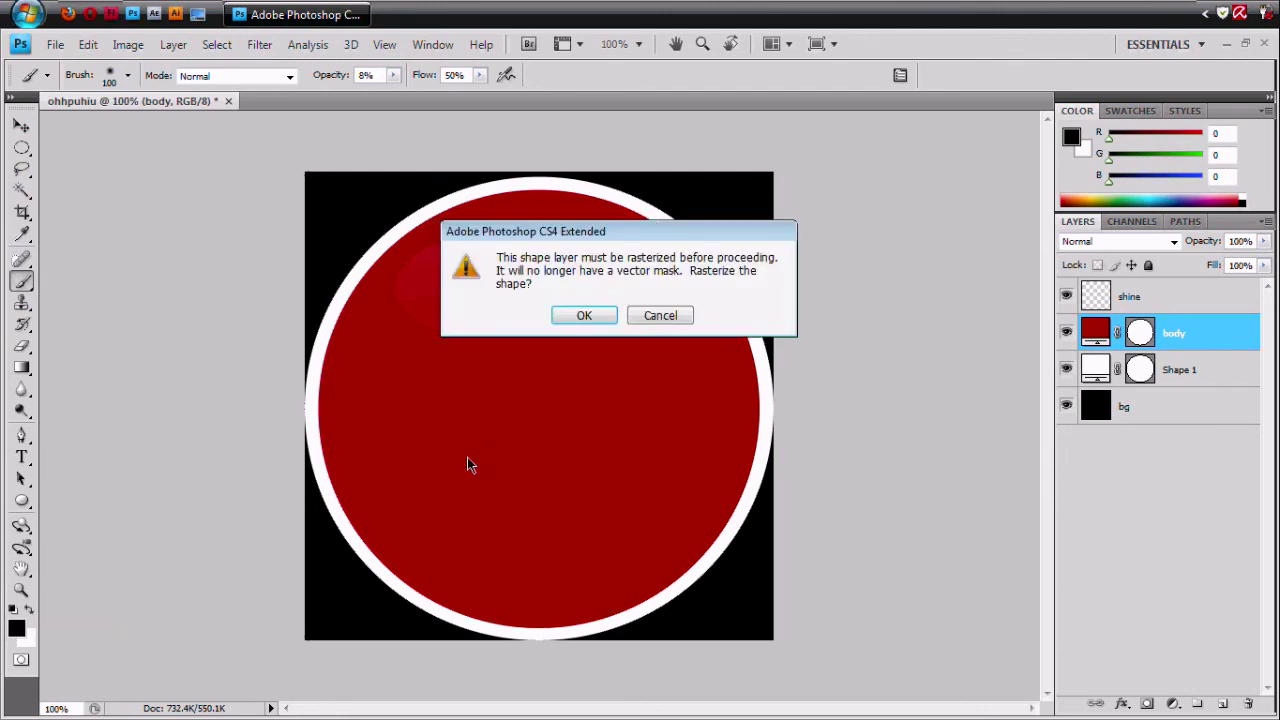
{"action": "left_click", "coordinate": [584, 316]}
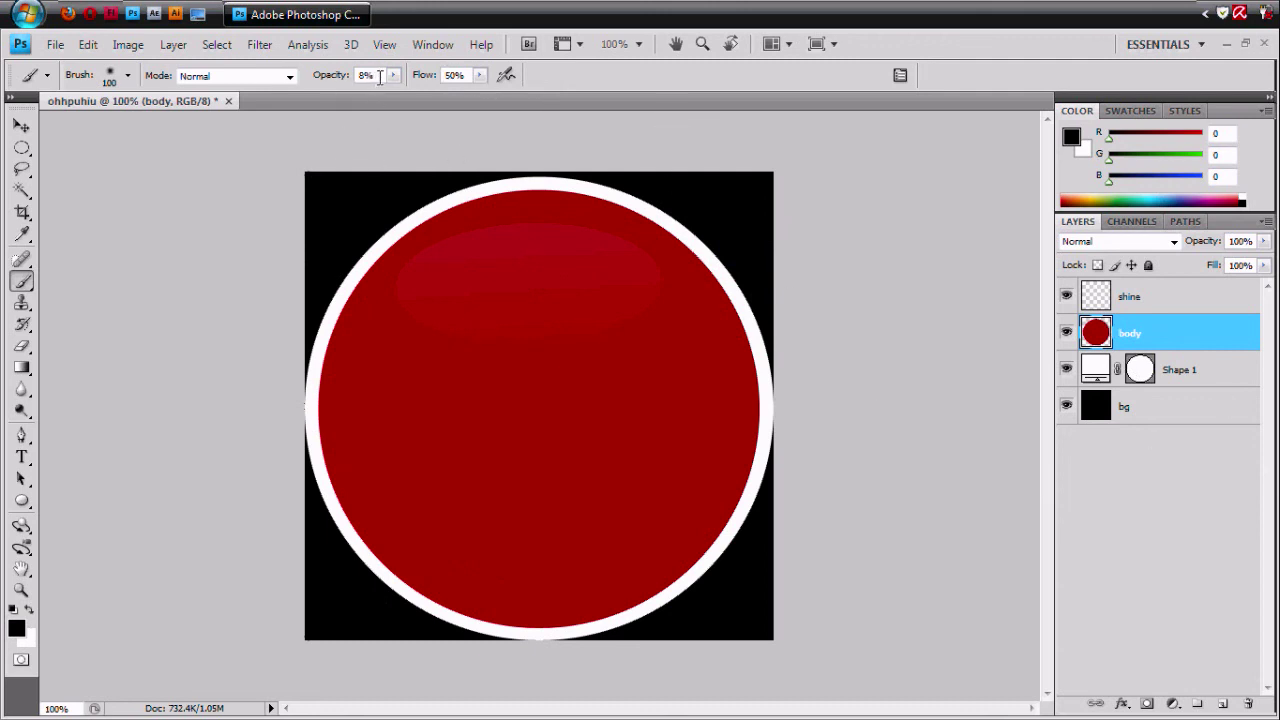
{"action": "left_click", "coordinate": [392, 76]}
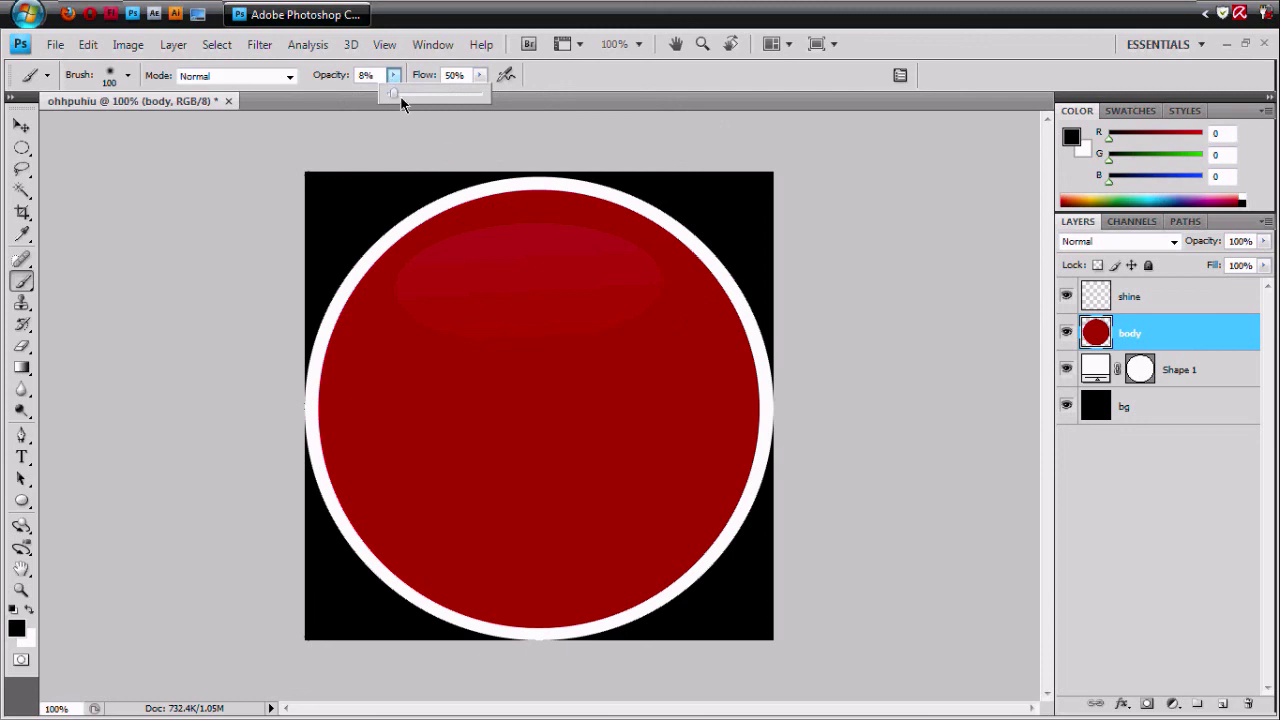
{"action": "left_click", "coordinate": [916, 208]}
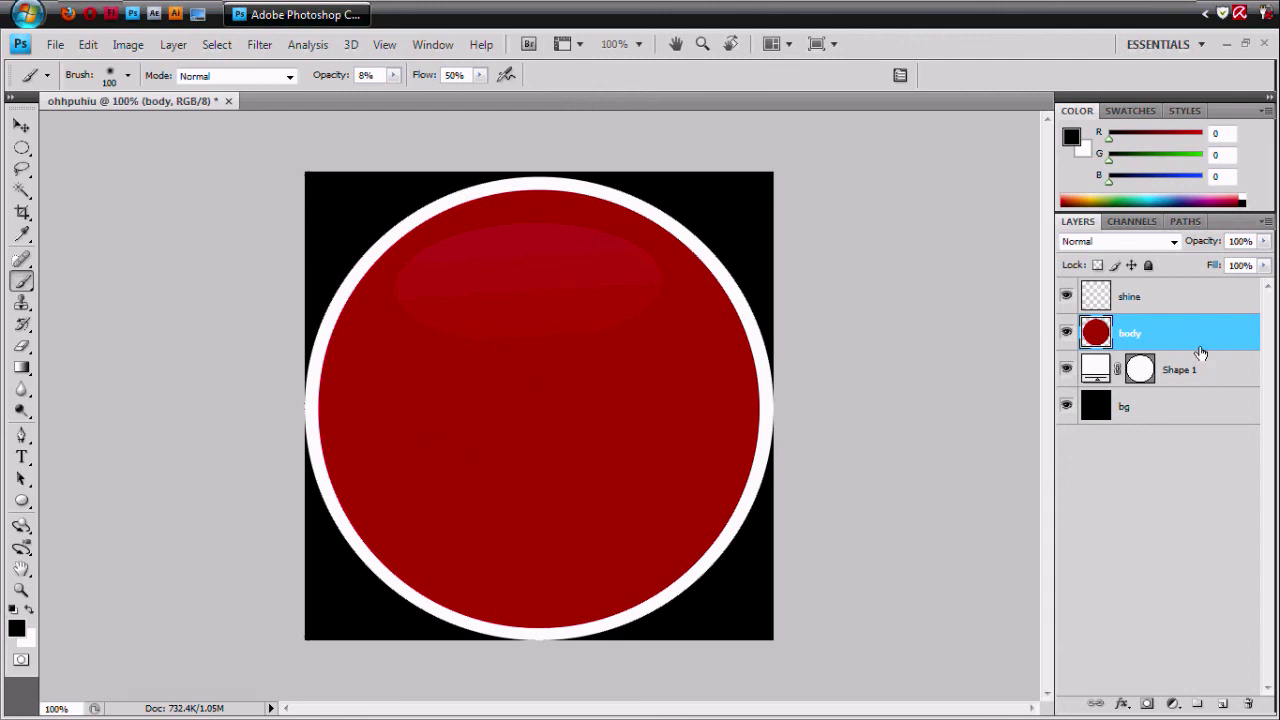
{"action": "left_click", "coordinate": [1097, 265]}
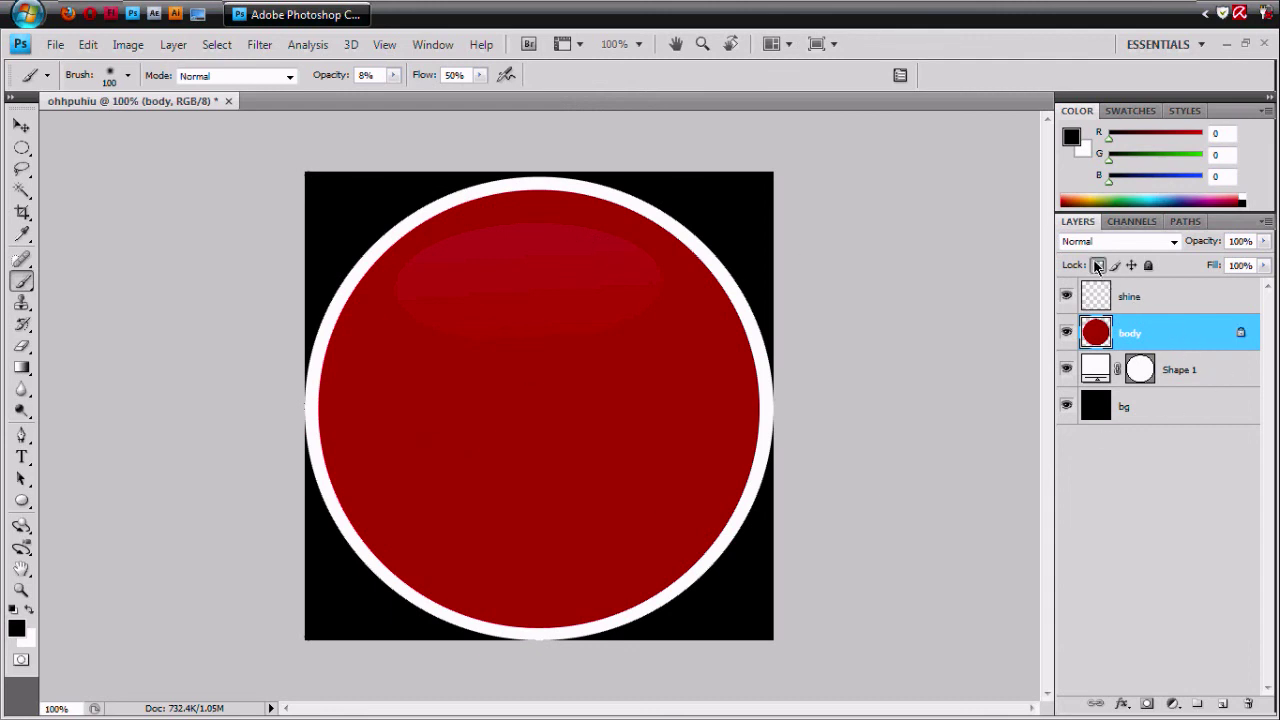